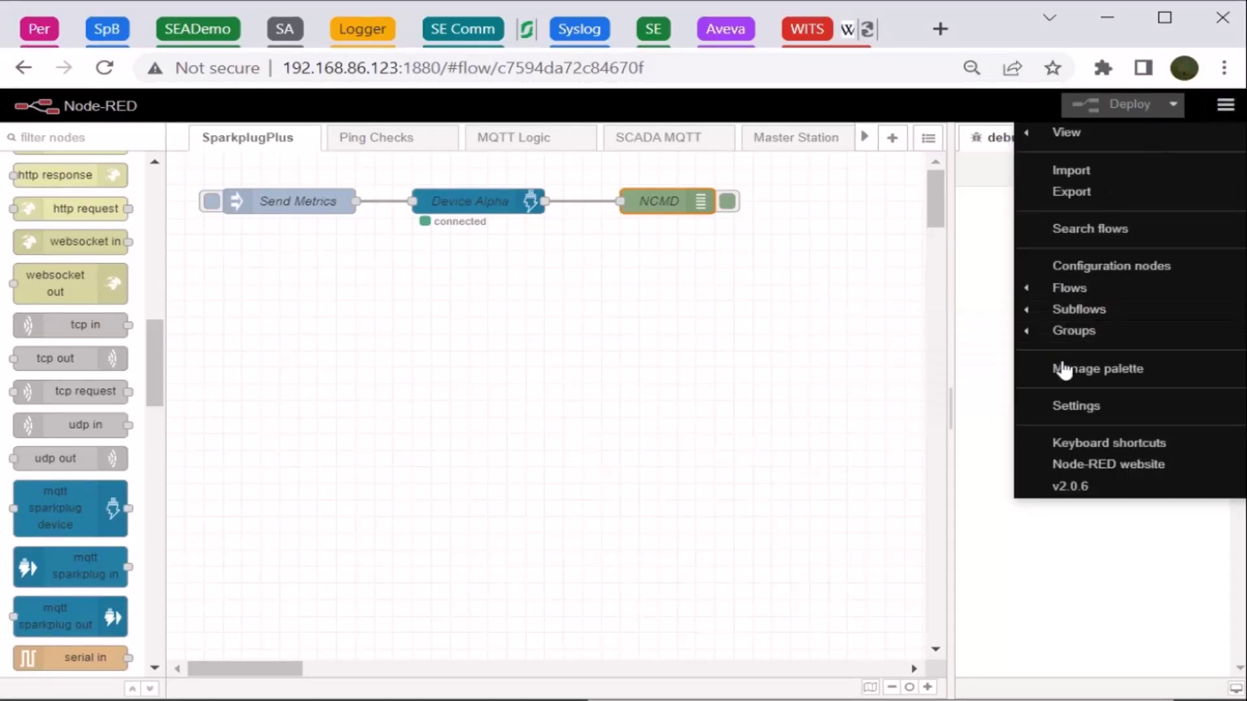
Step: Check the installed Node-RED nodes list for node-red-contrib-mqtt-sparkplug-plus 1.3.1, then close settings
left_click(1066, 376)
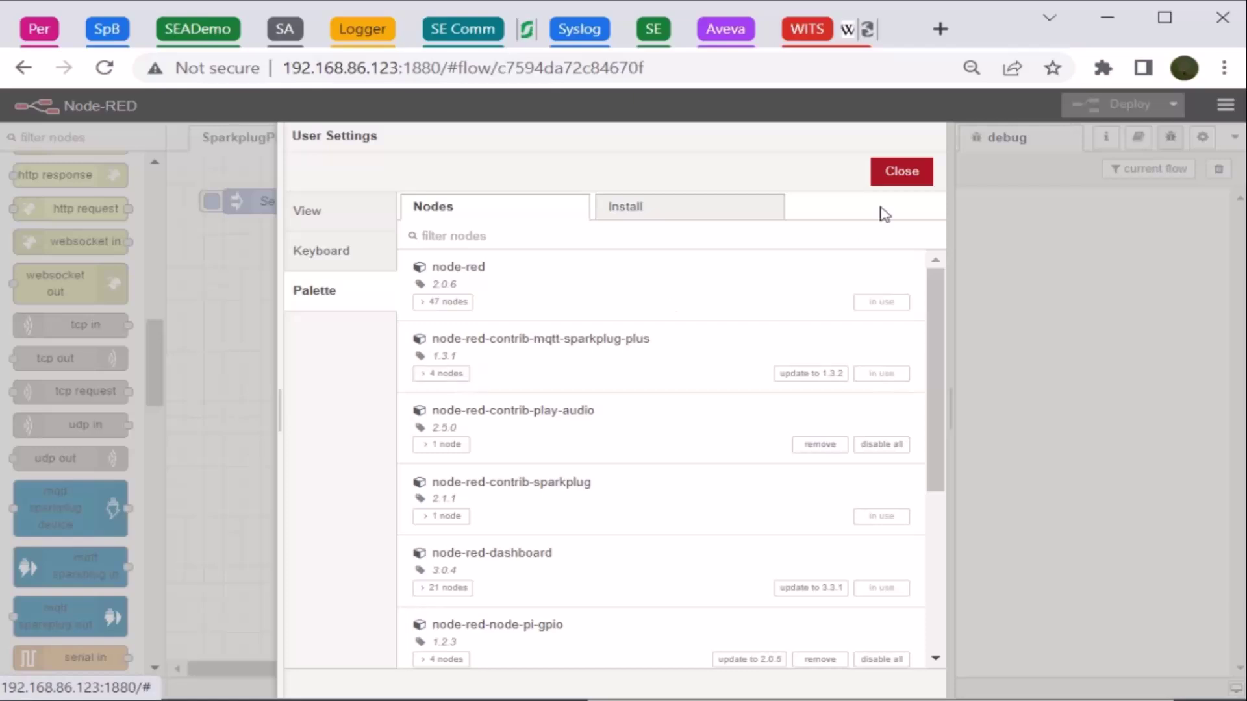
left_click(906, 174)
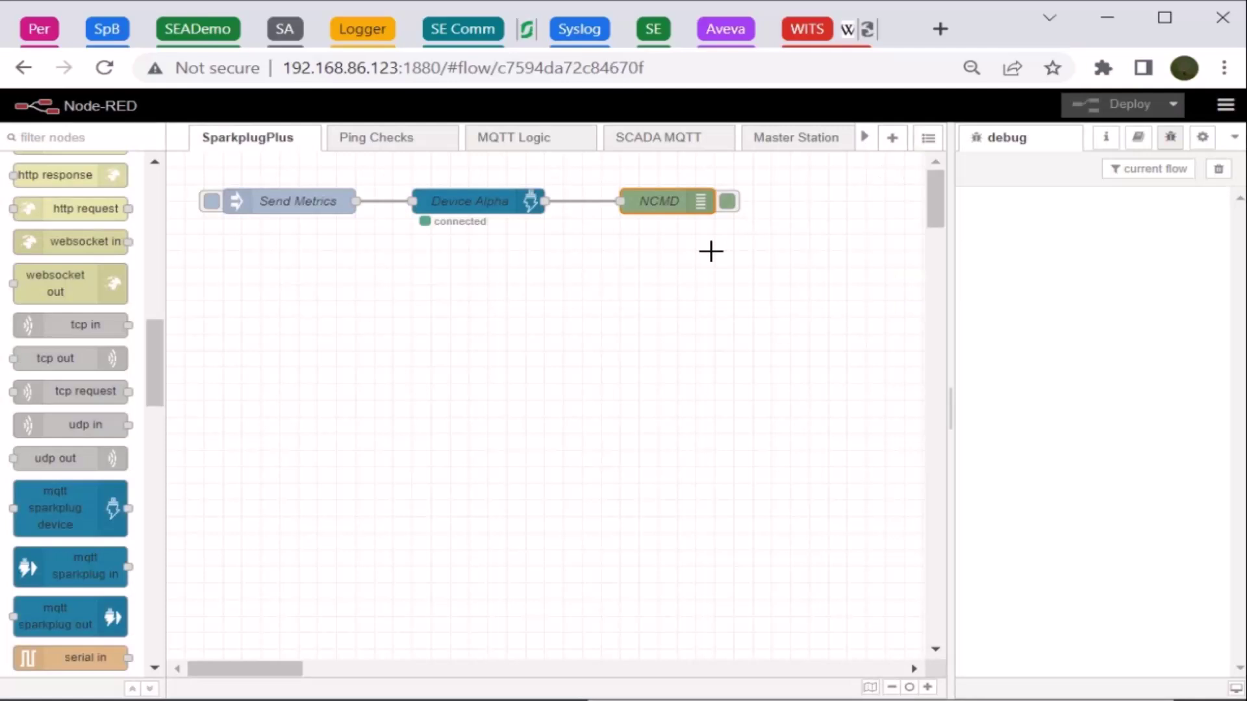
double_click(494, 199)
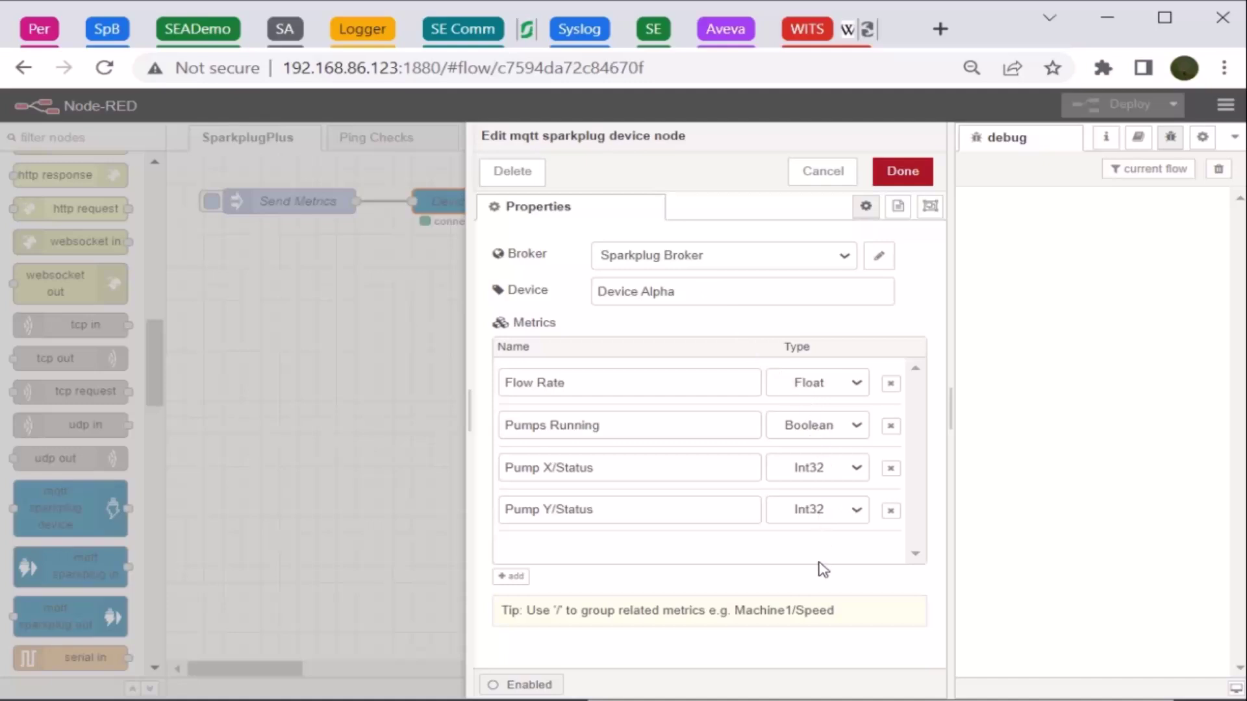
left_click(880, 261)
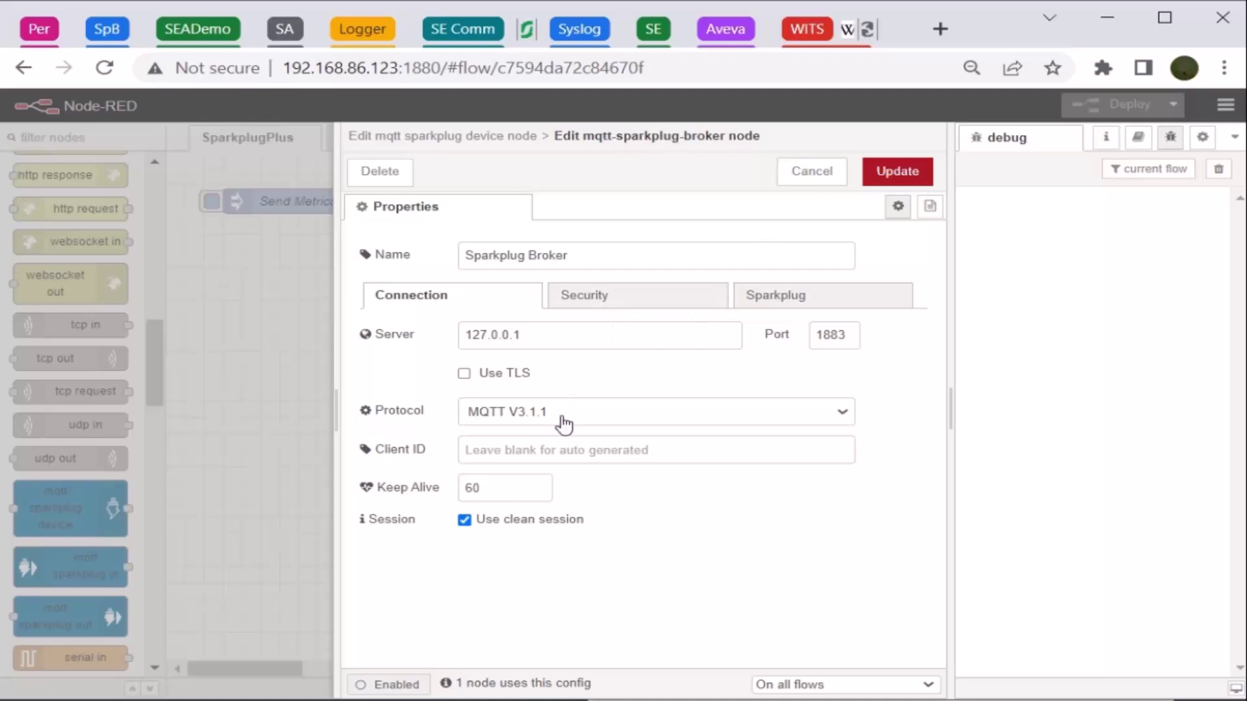
left_click(800, 298)
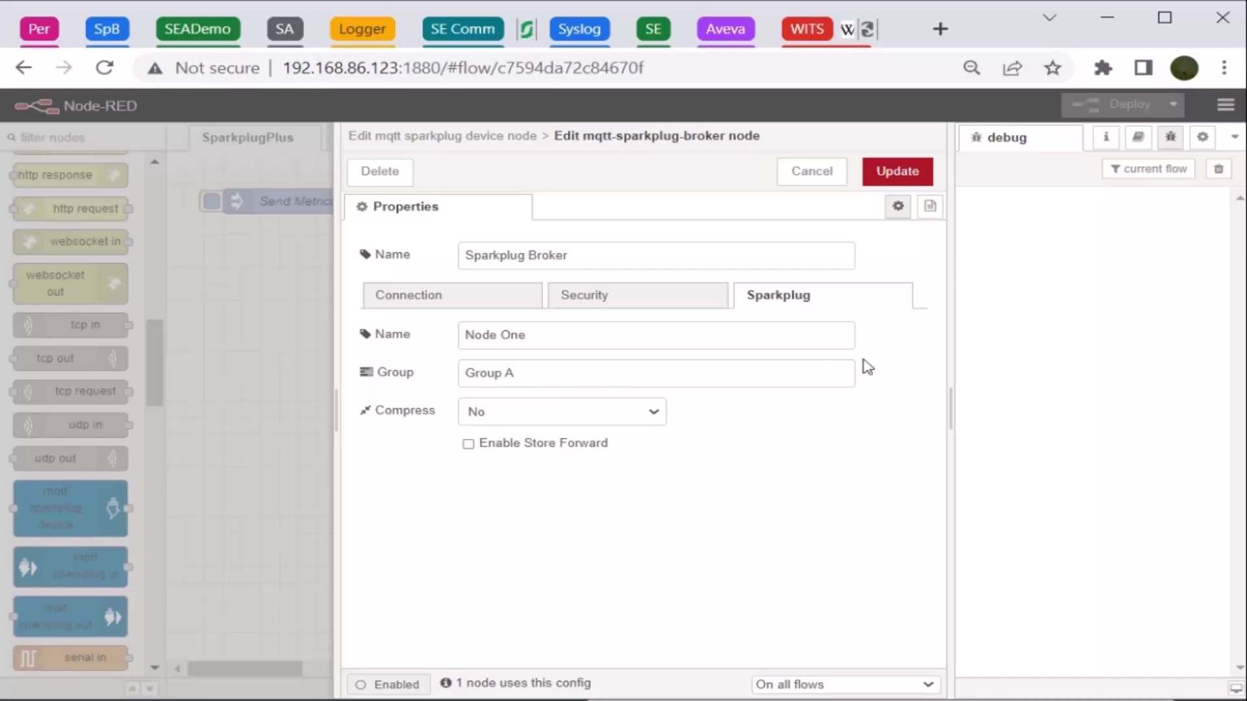
left_click(814, 182)
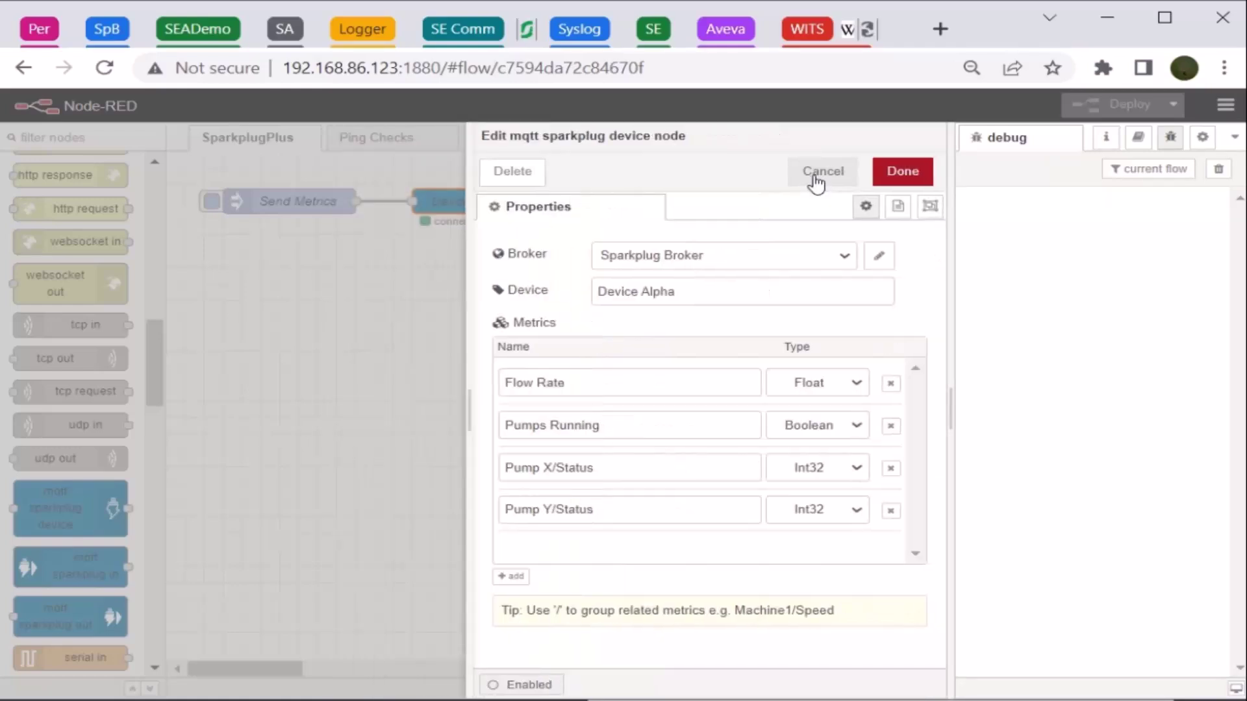
left_click(816, 182)
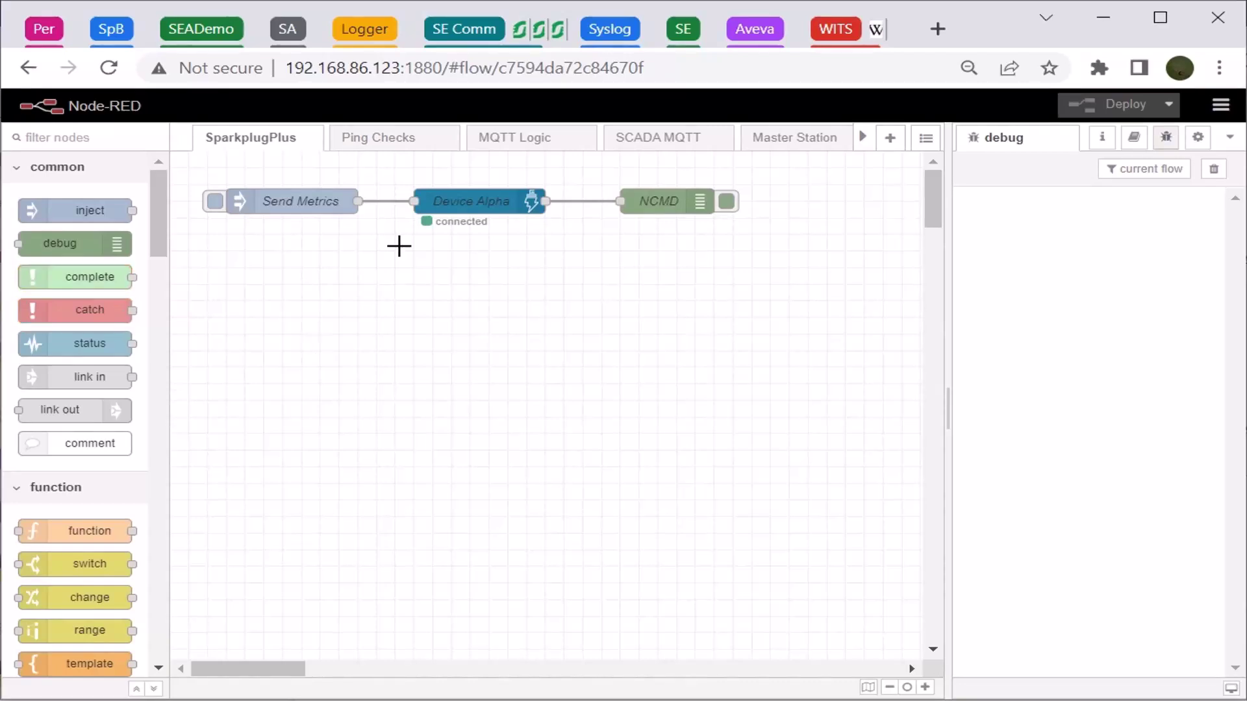
double_click(499, 198)
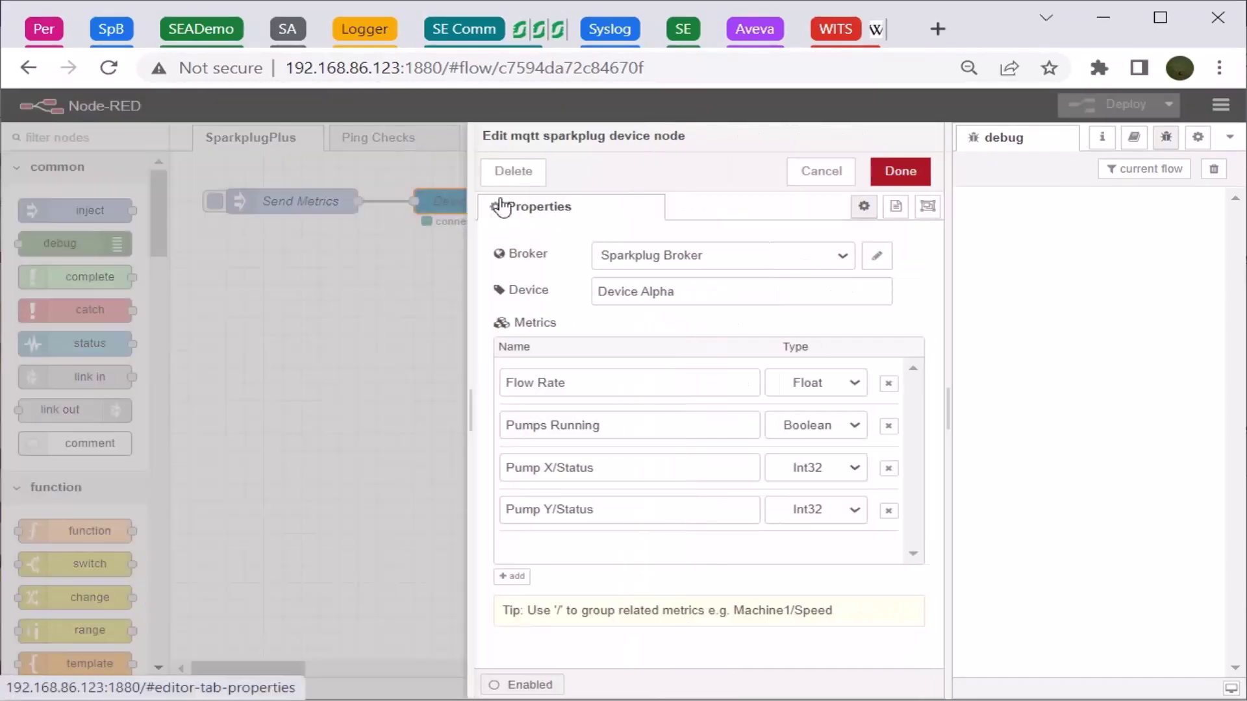
left_click(819, 171)
double_click(294, 202)
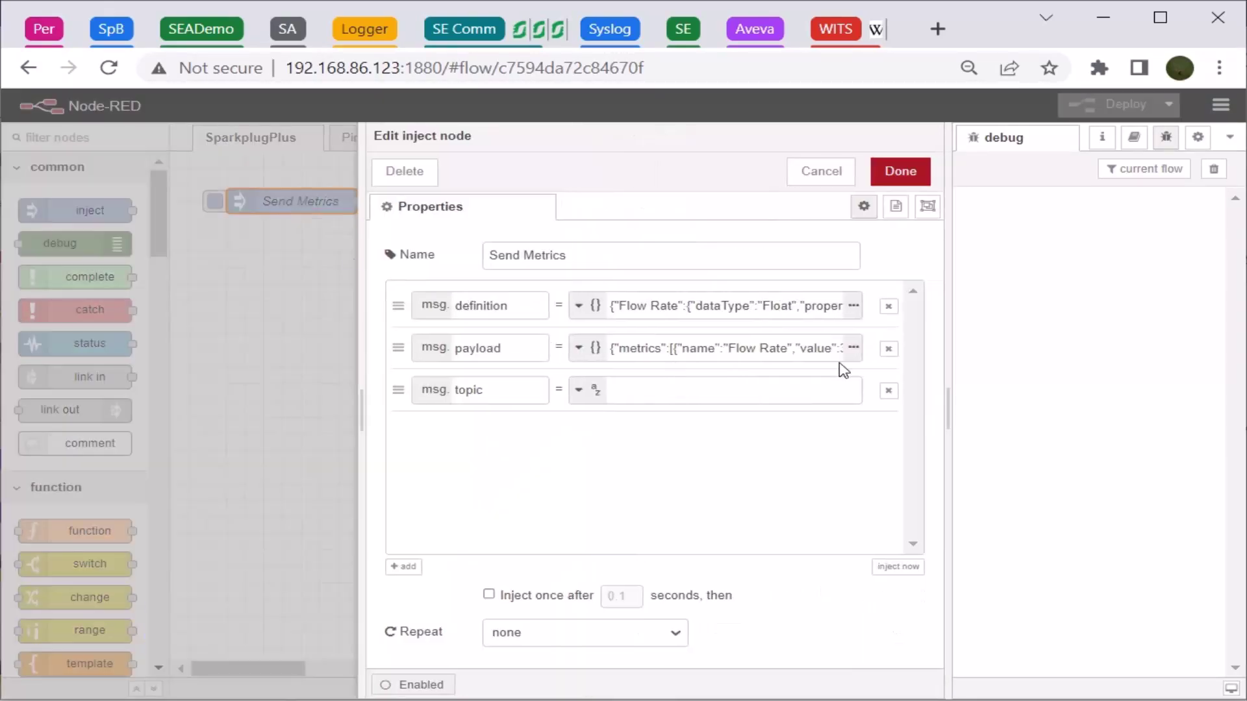
left_click(853, 348)
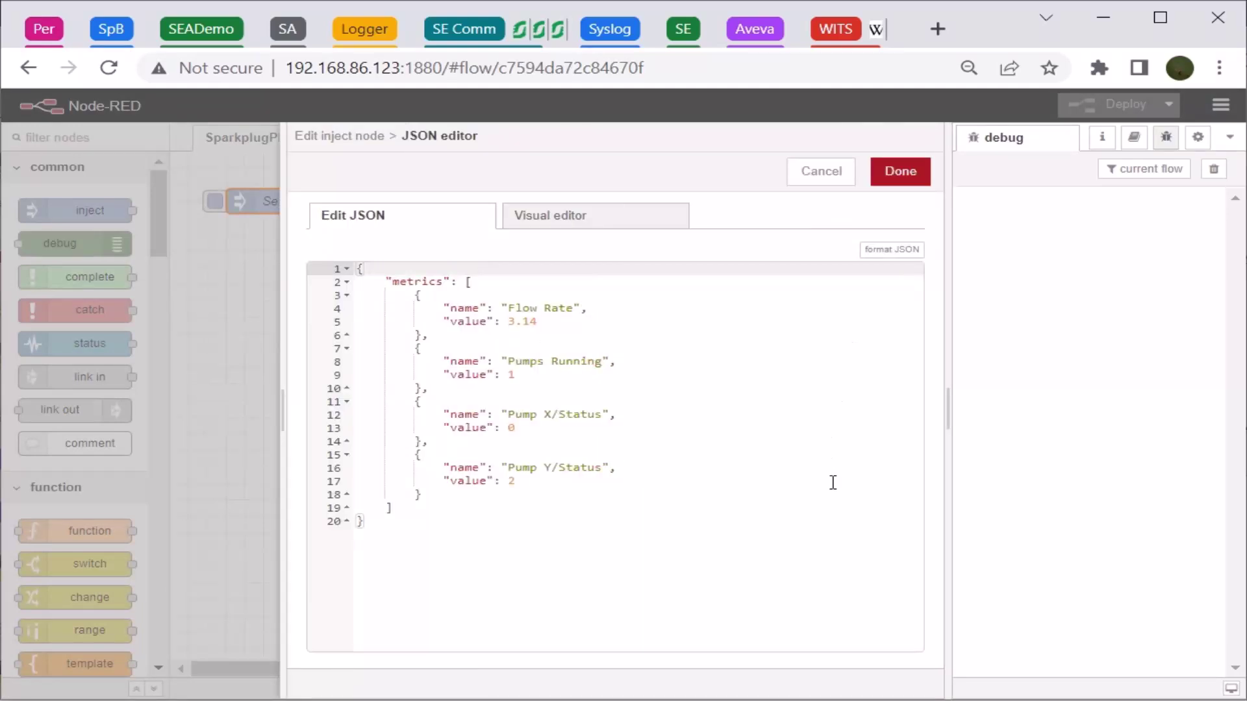
left_click(822, 177)
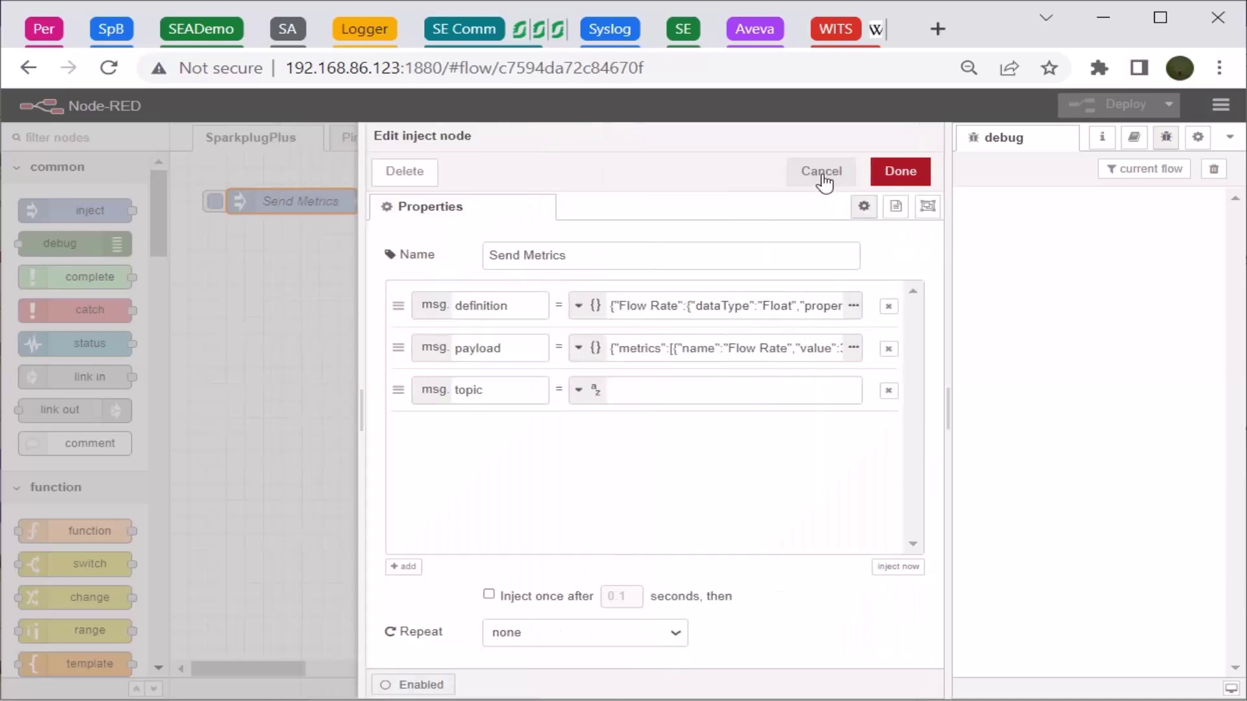
left_click(853, 306)
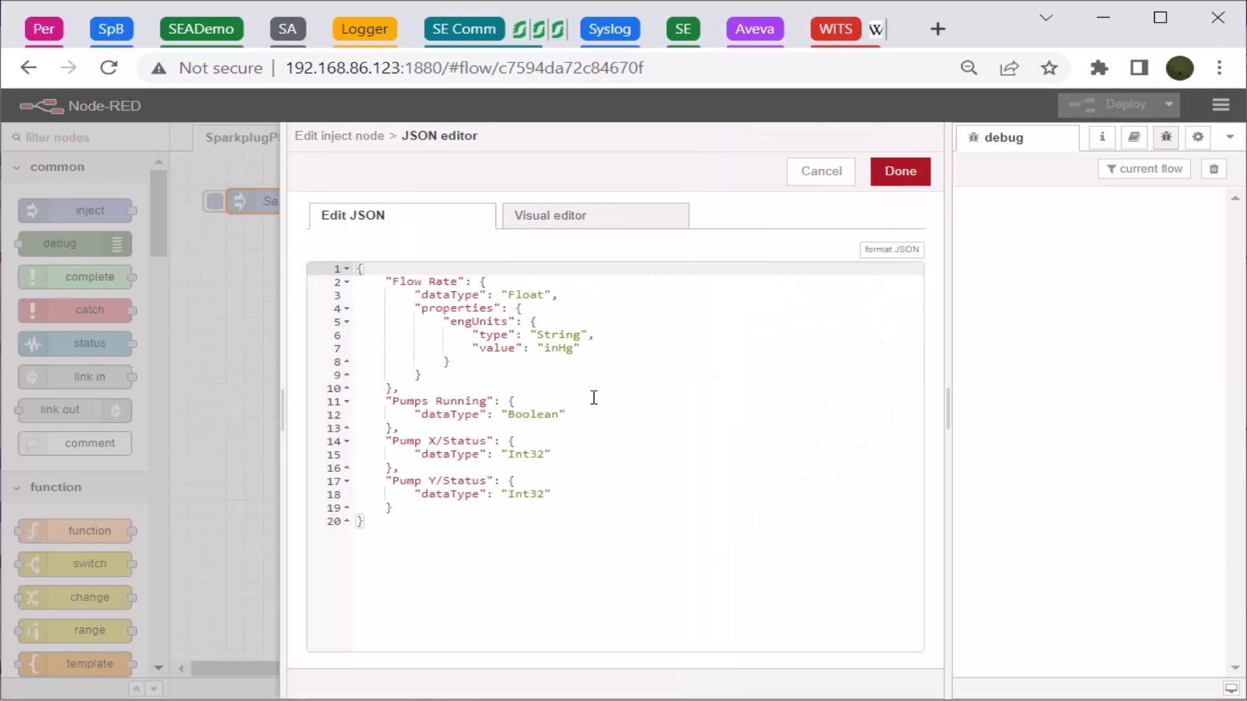
left_click_drag(607, 348, 411, 325)
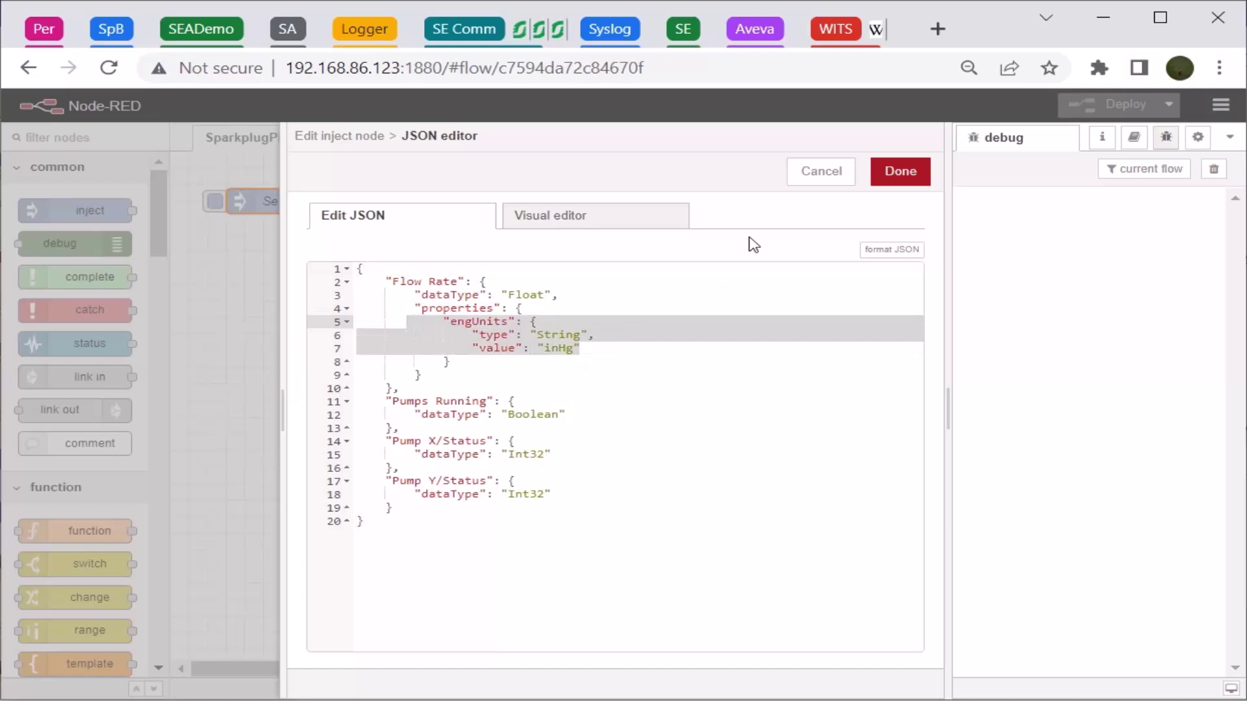
left_click(819, 172)
left_click(819, 173)
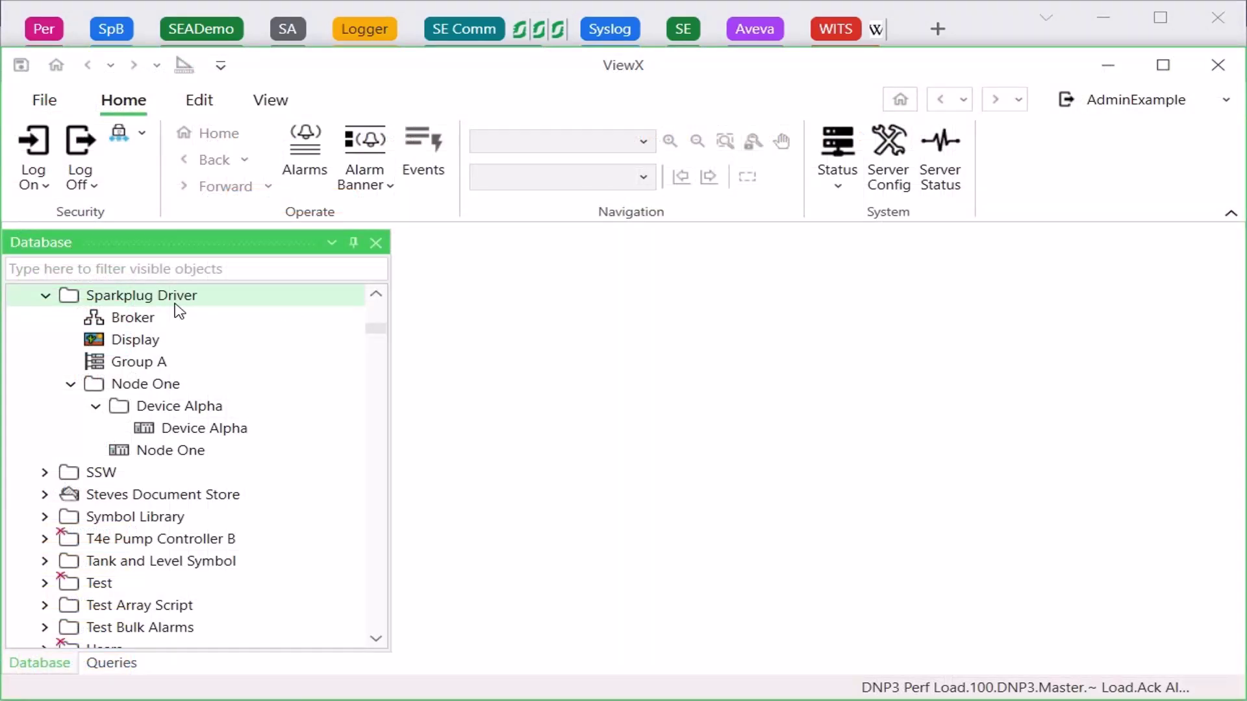
right_click(168, 301)
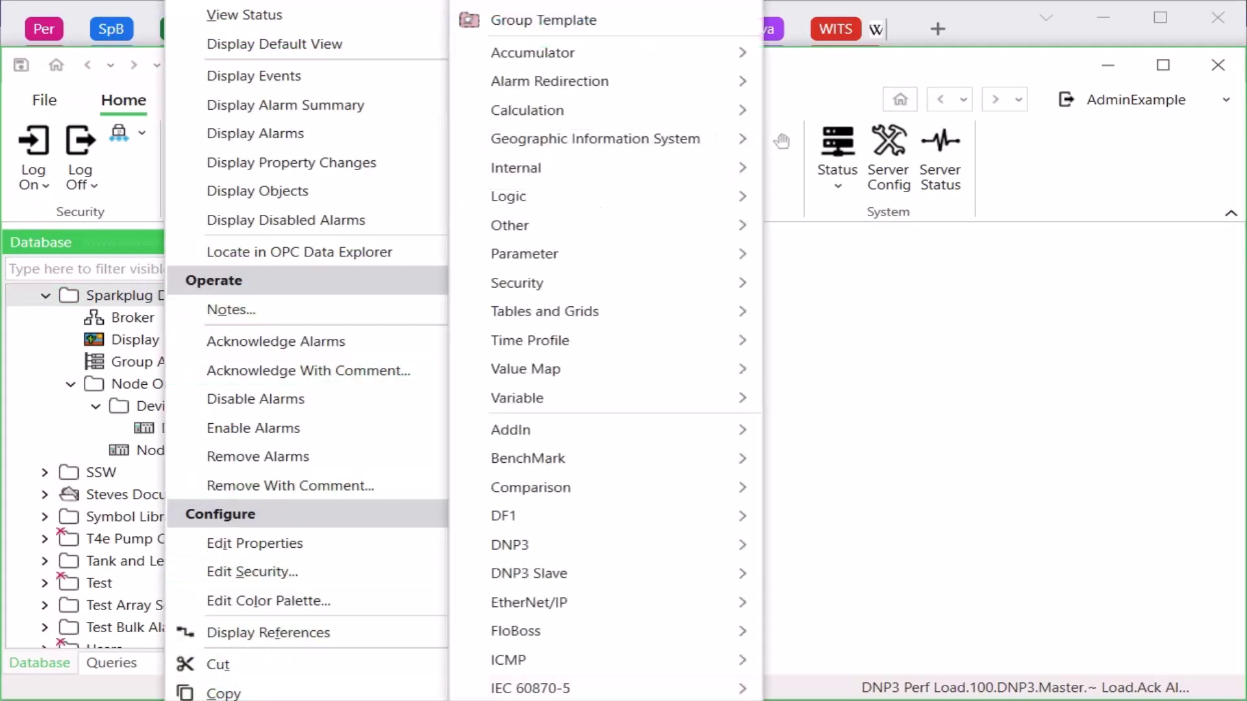
scroll(570, 682, "down", 5)
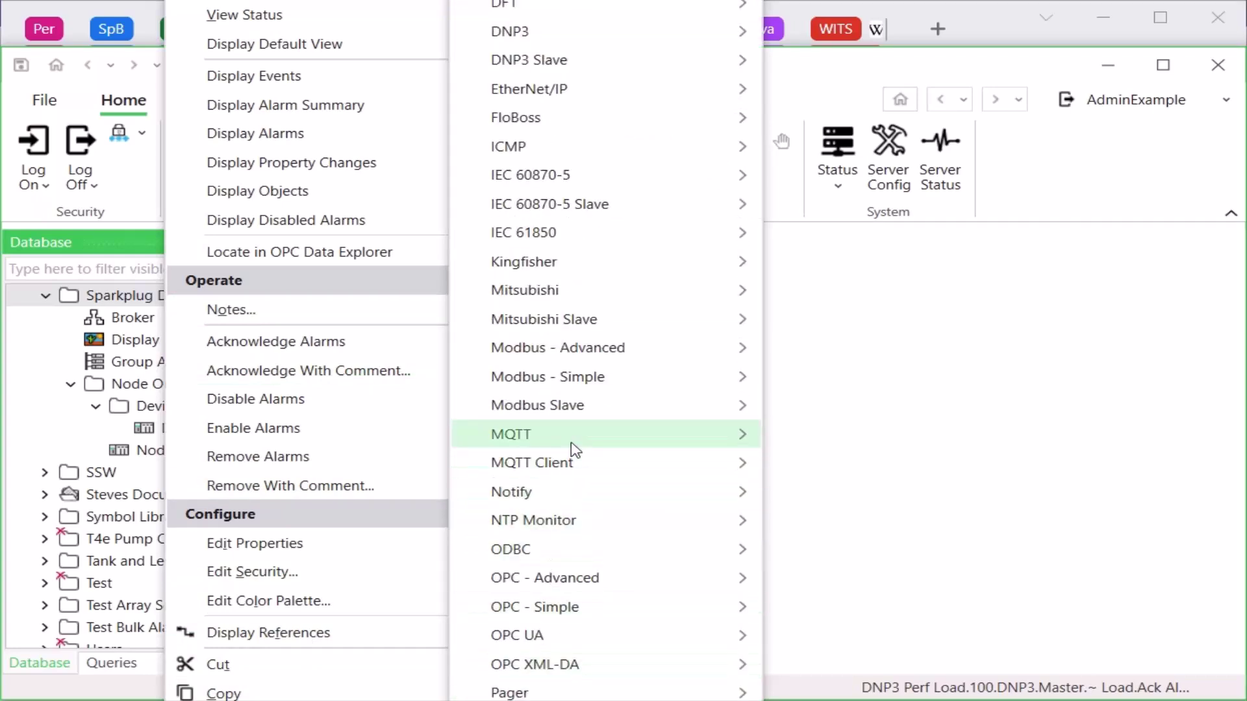
mouse_move(593, 440)
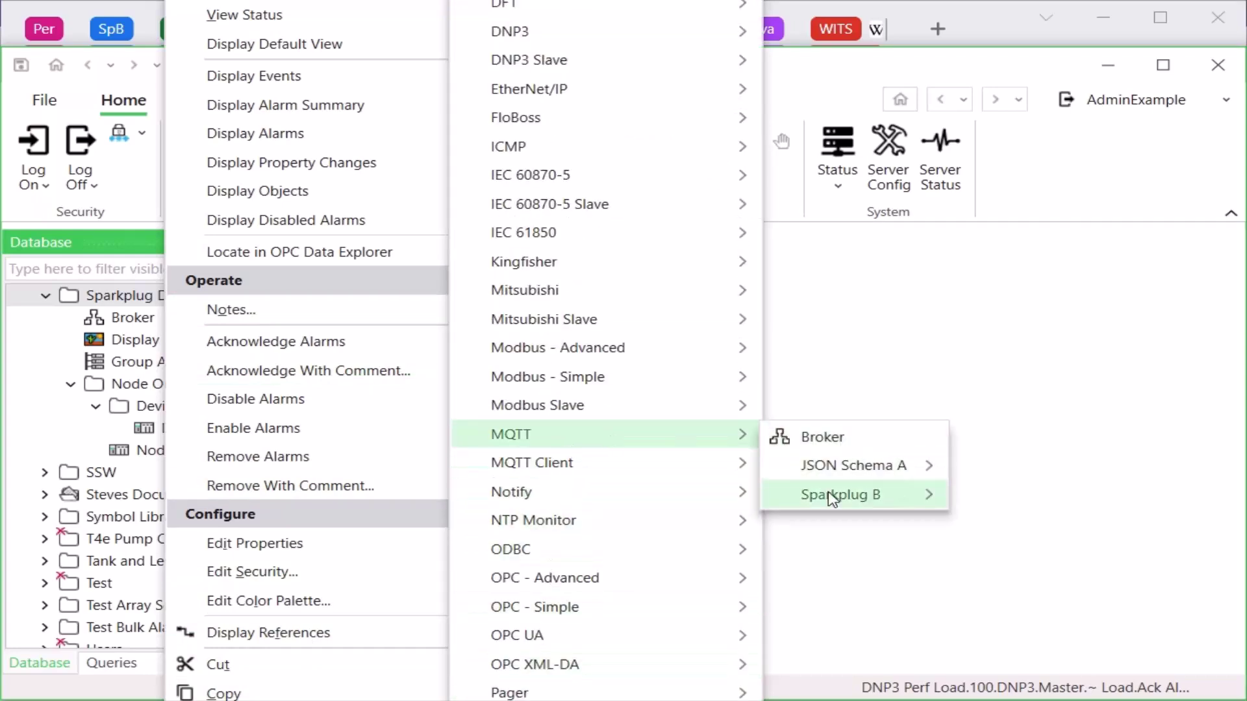
mouse_move(895, 505)
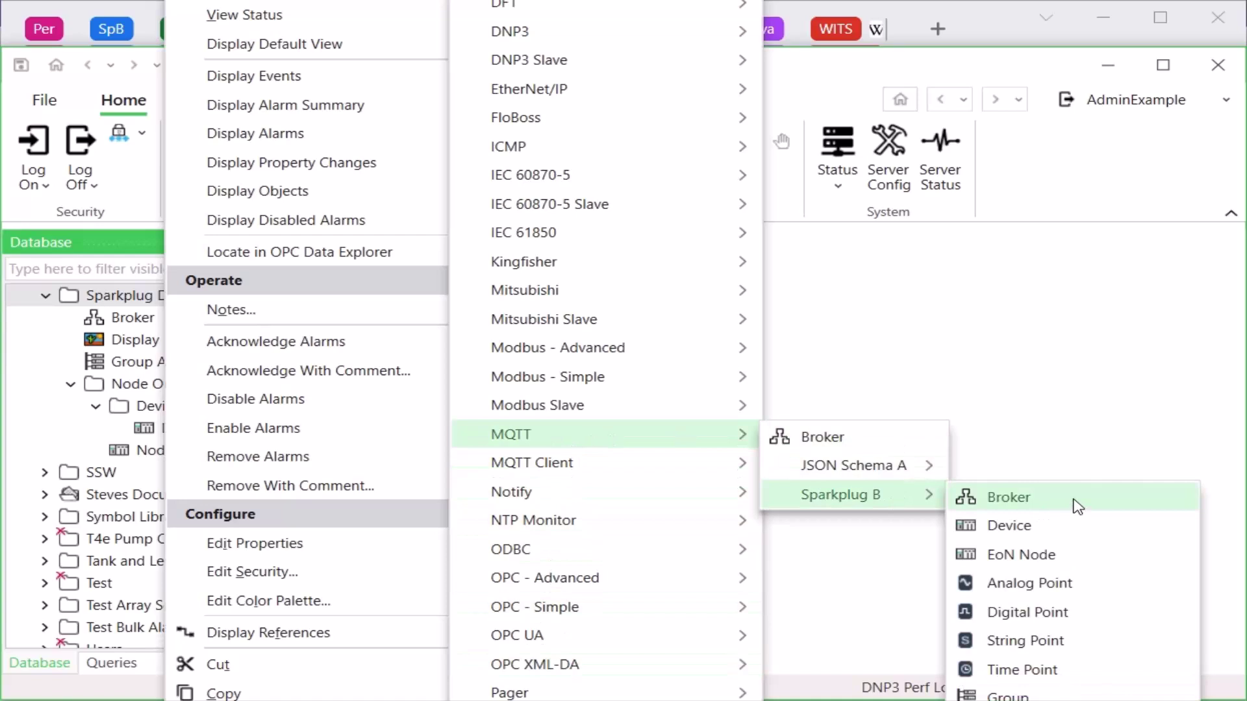
left_click(1107, 446)
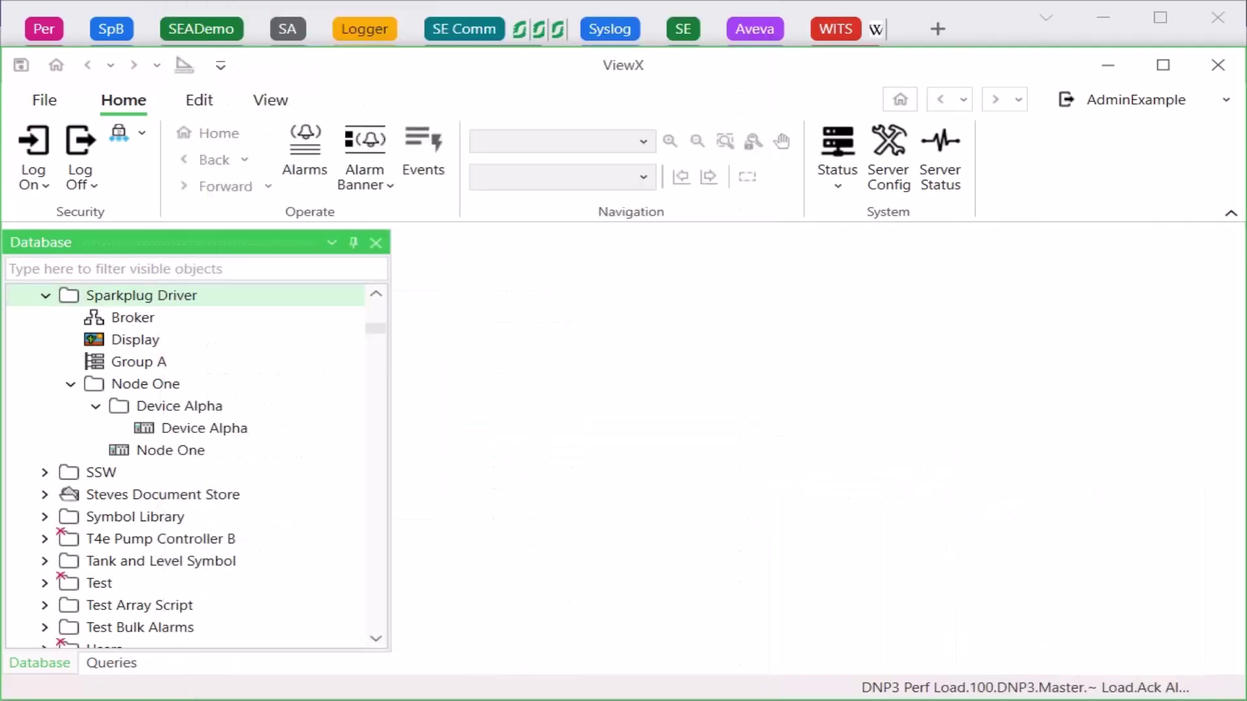
Step: Open property tabs for Broker, Group A, Node One and Device Alpha from the Database tree
double_click(139, 319)
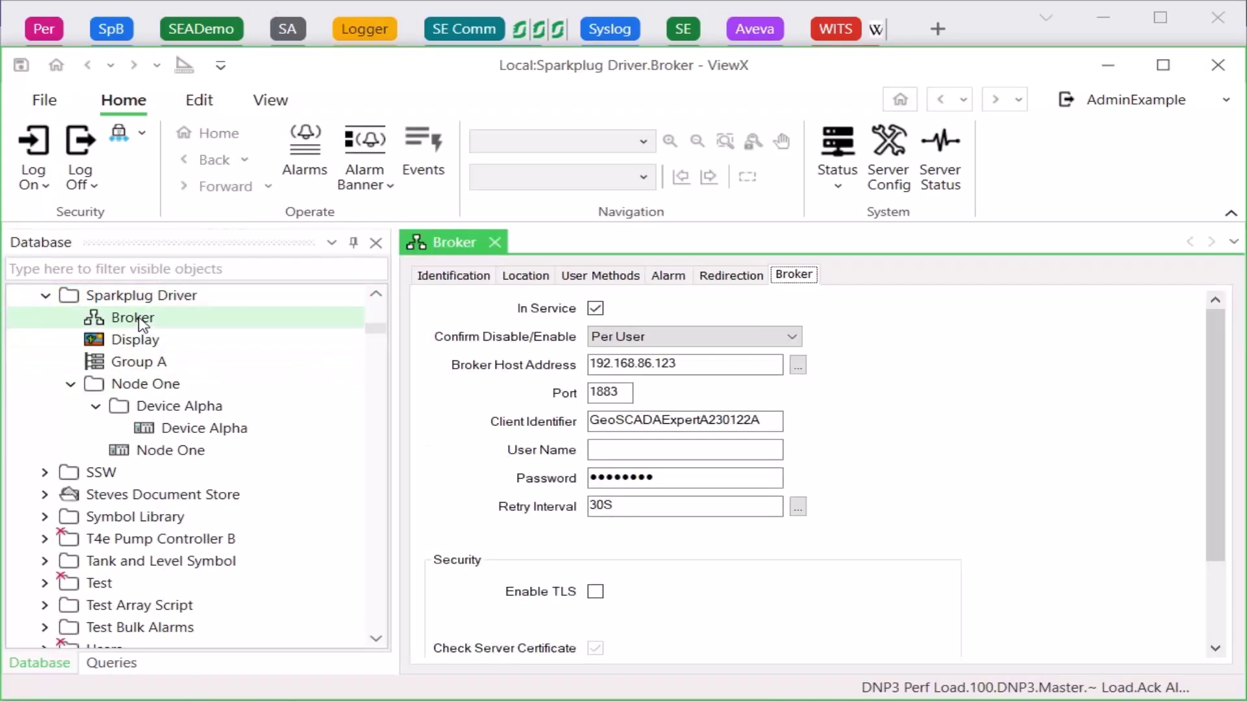
double_click(132, 368)
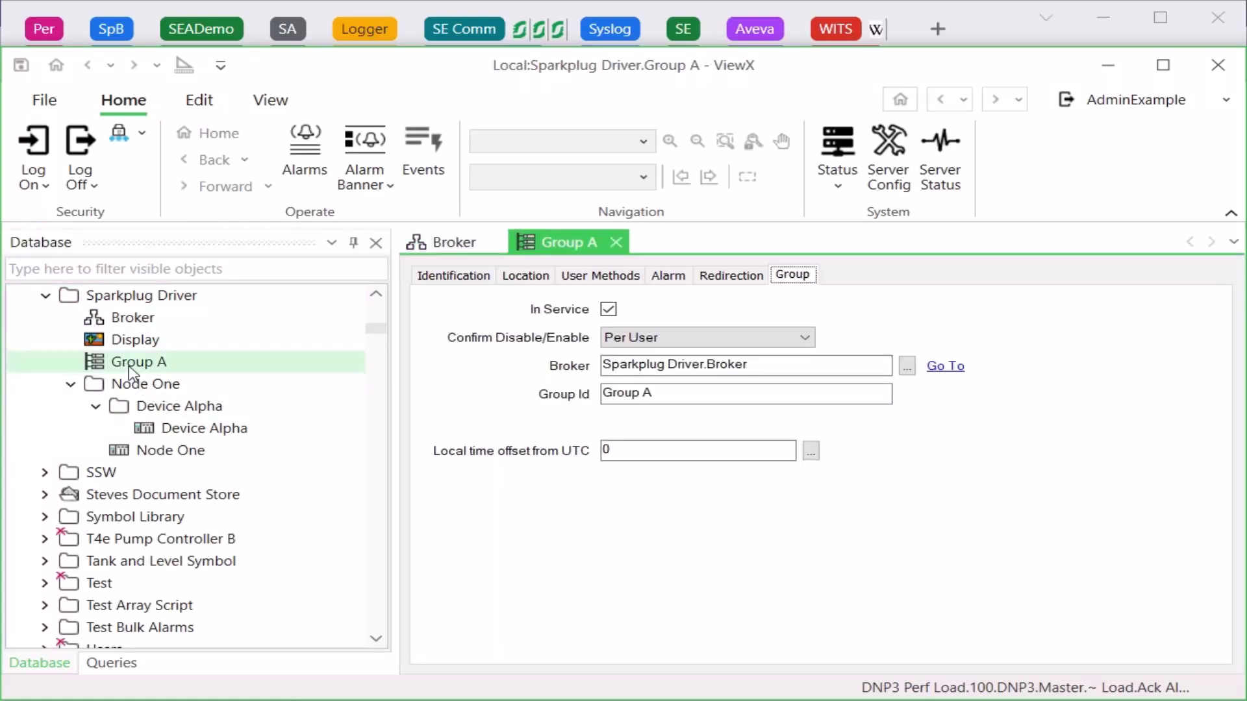
double_click(170, 451)
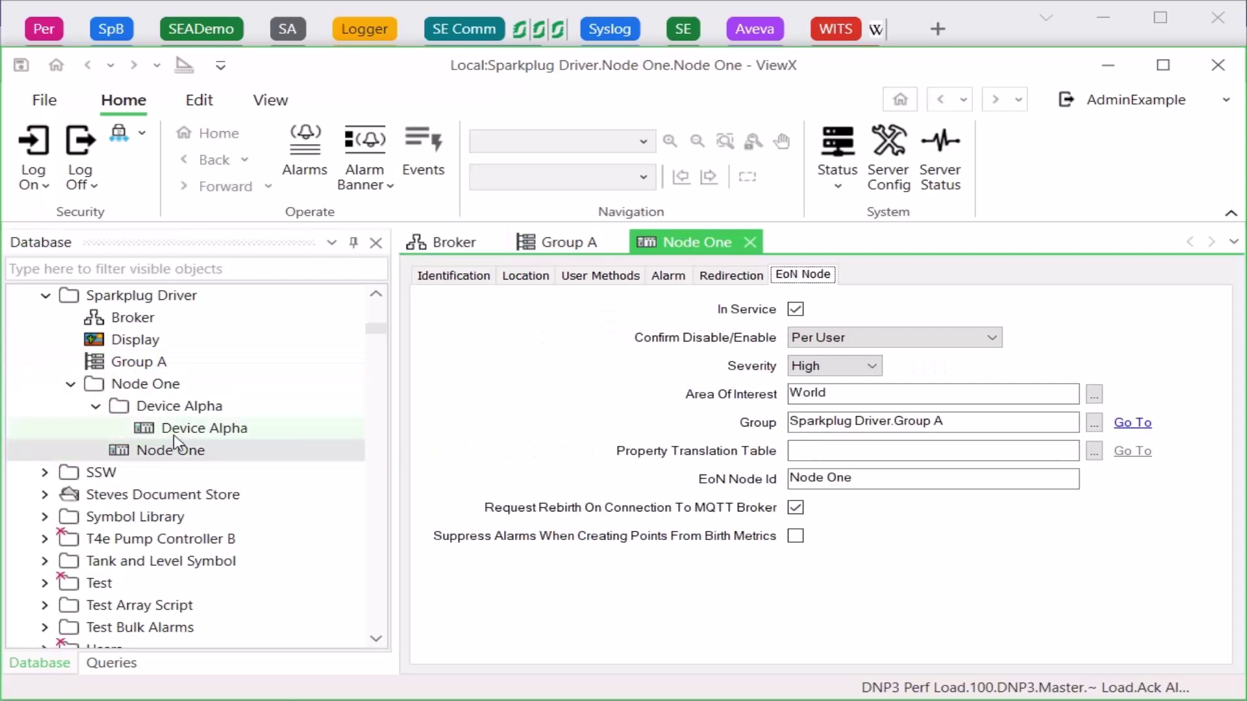
double_click(181, 431)
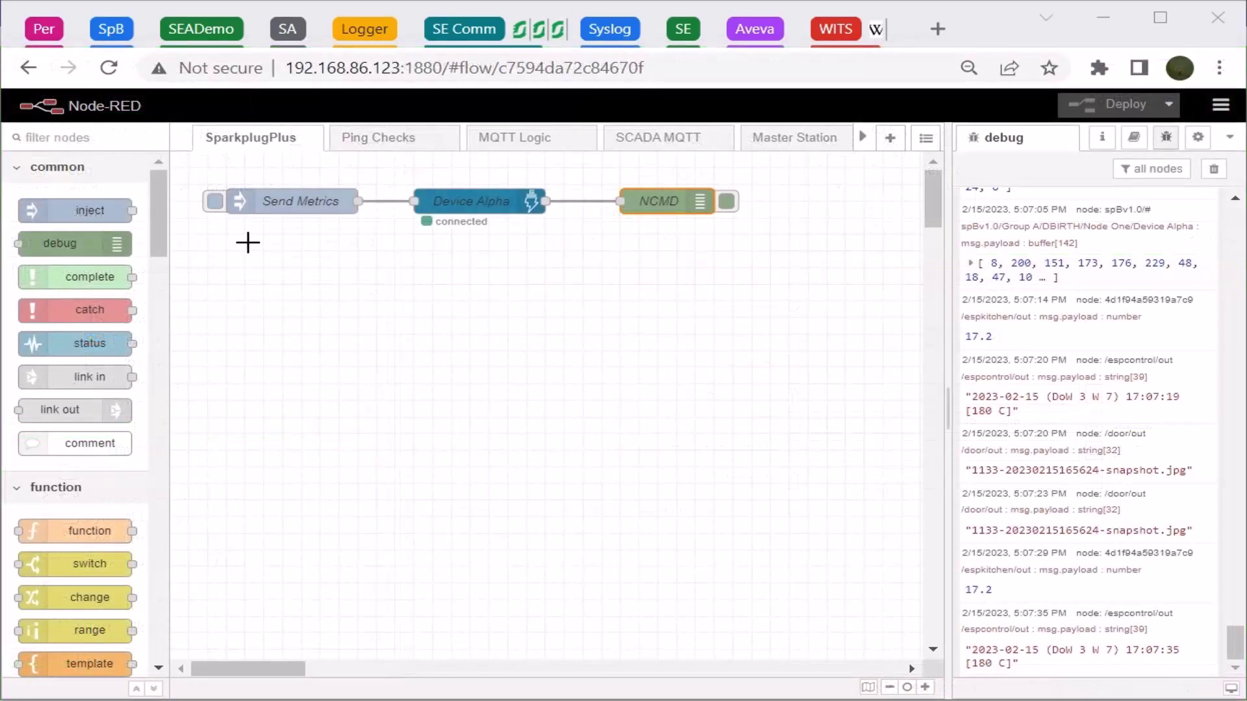
Step: Inject Send Metrics and expand the newest Device Alpha DBIRTH payload in the debug sidebar
left_click(215, 202)
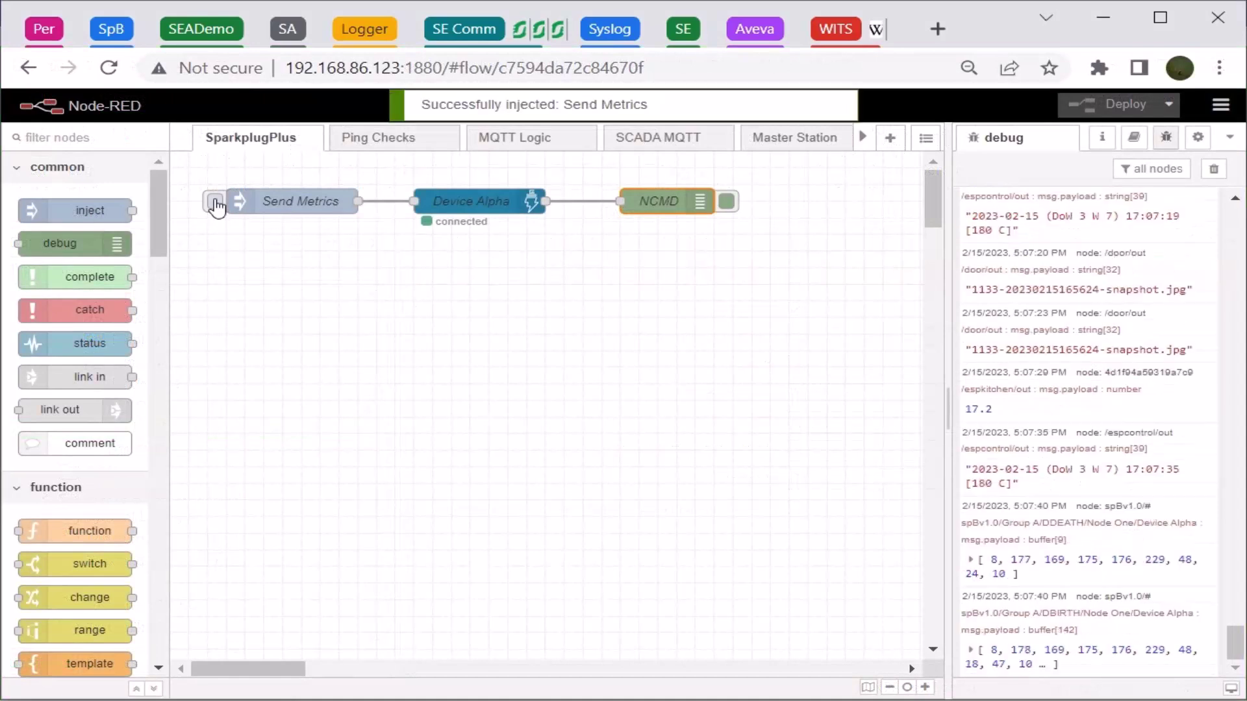
left_click(970, 650)
scroll(1000, 643, "down", 4)
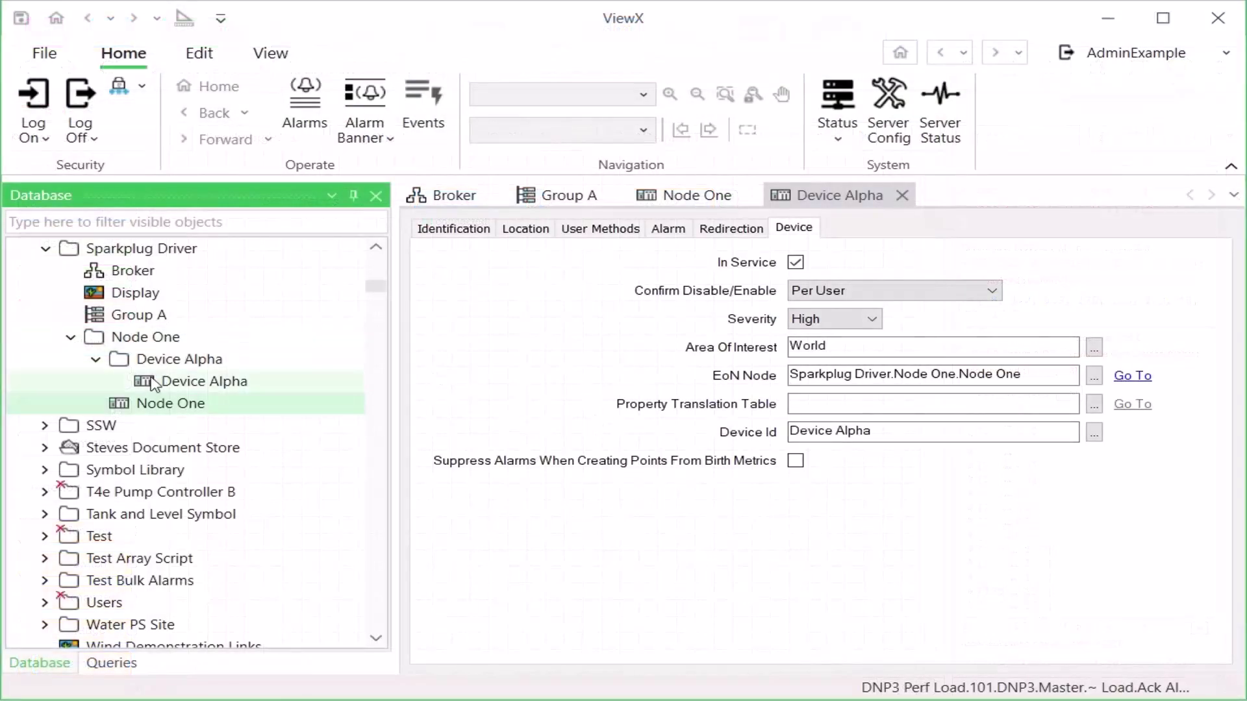
right_click(141, 416)
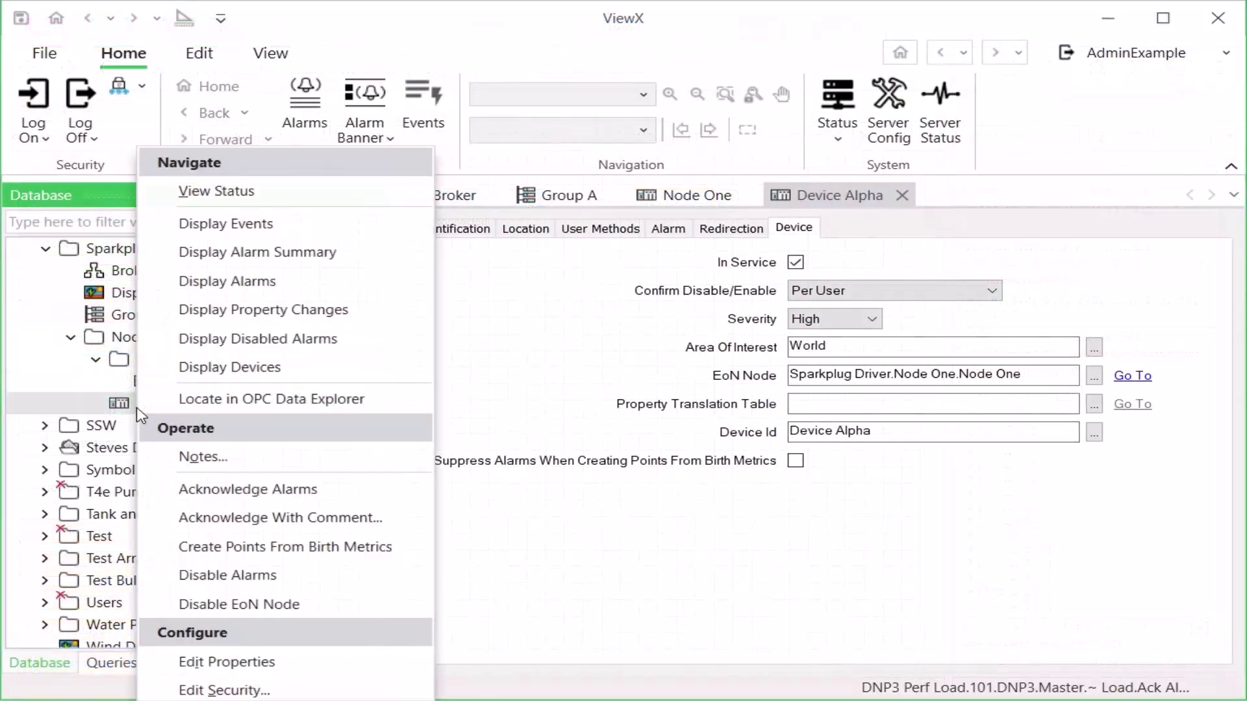
left_click(233, 202)
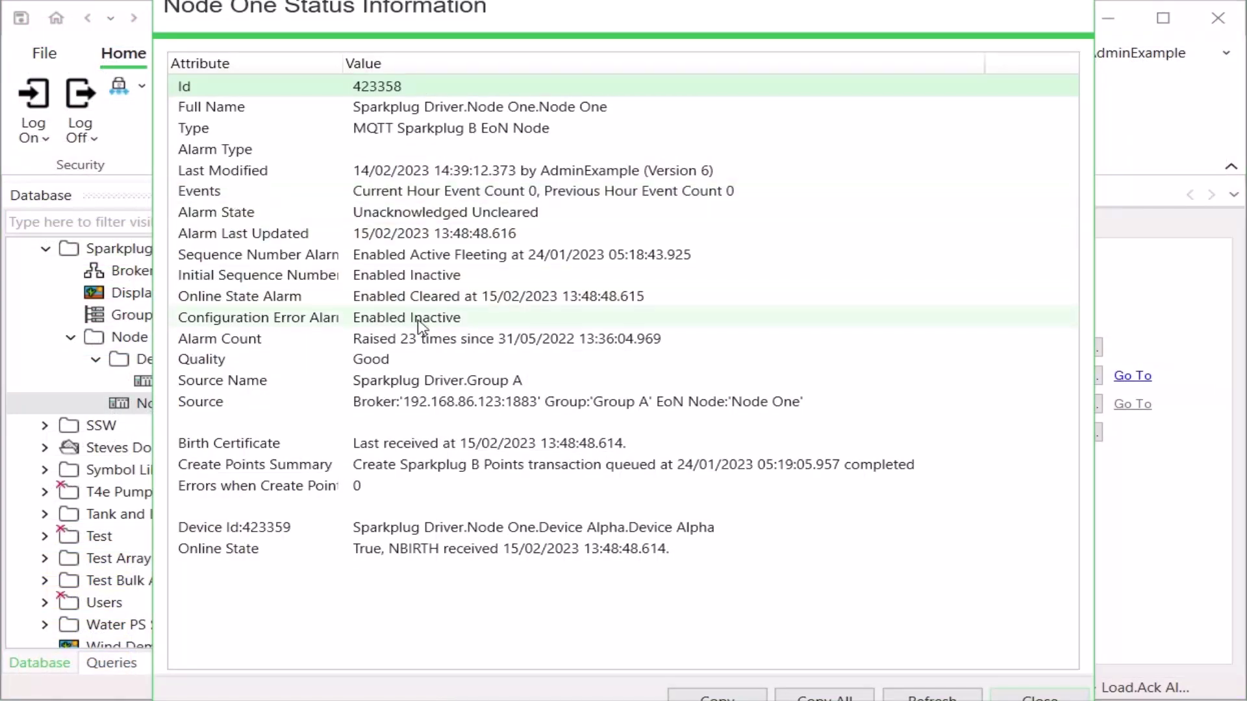
left_click(456, 446)
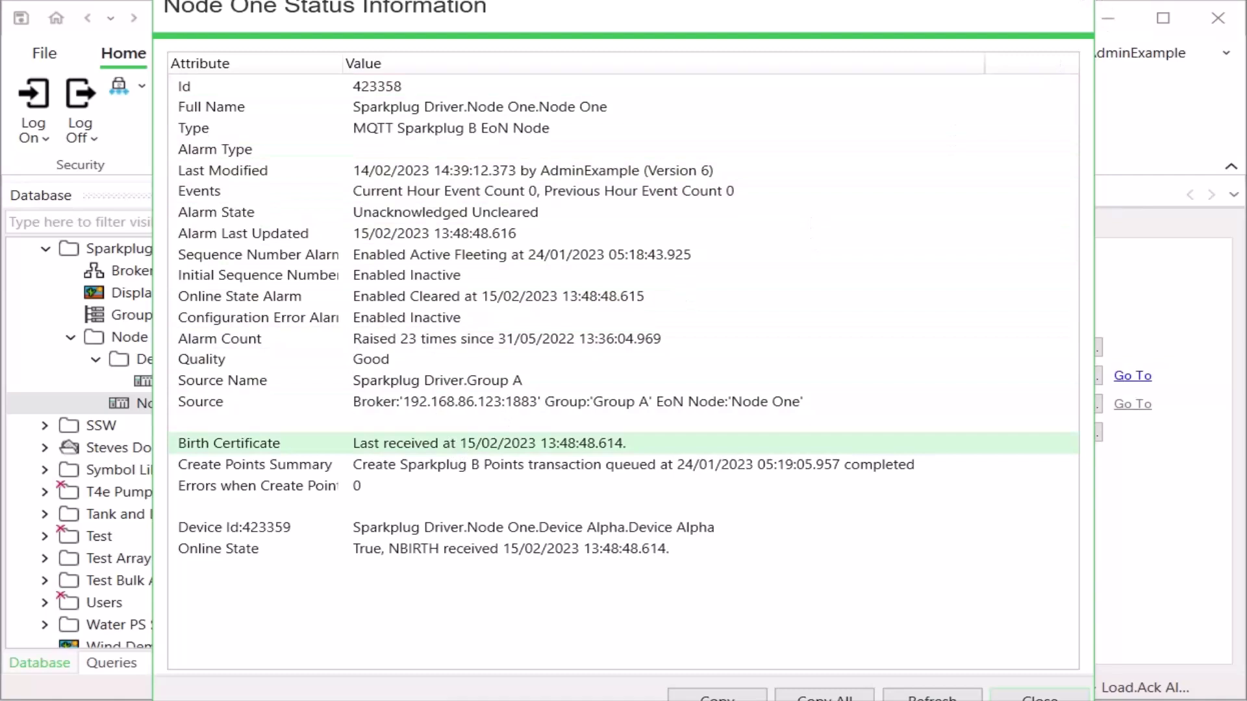
left_click(1079, 5)
left_click(177, 384)
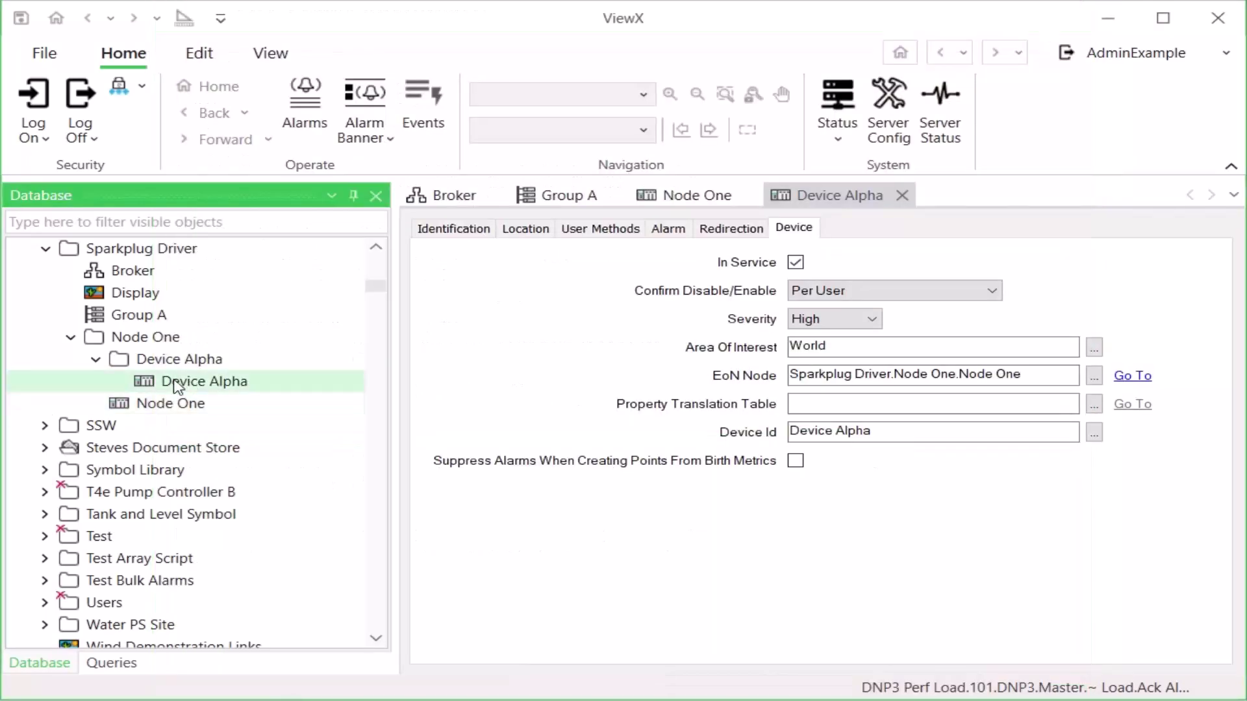
right_click(177, 385)
left_click(265, 219)
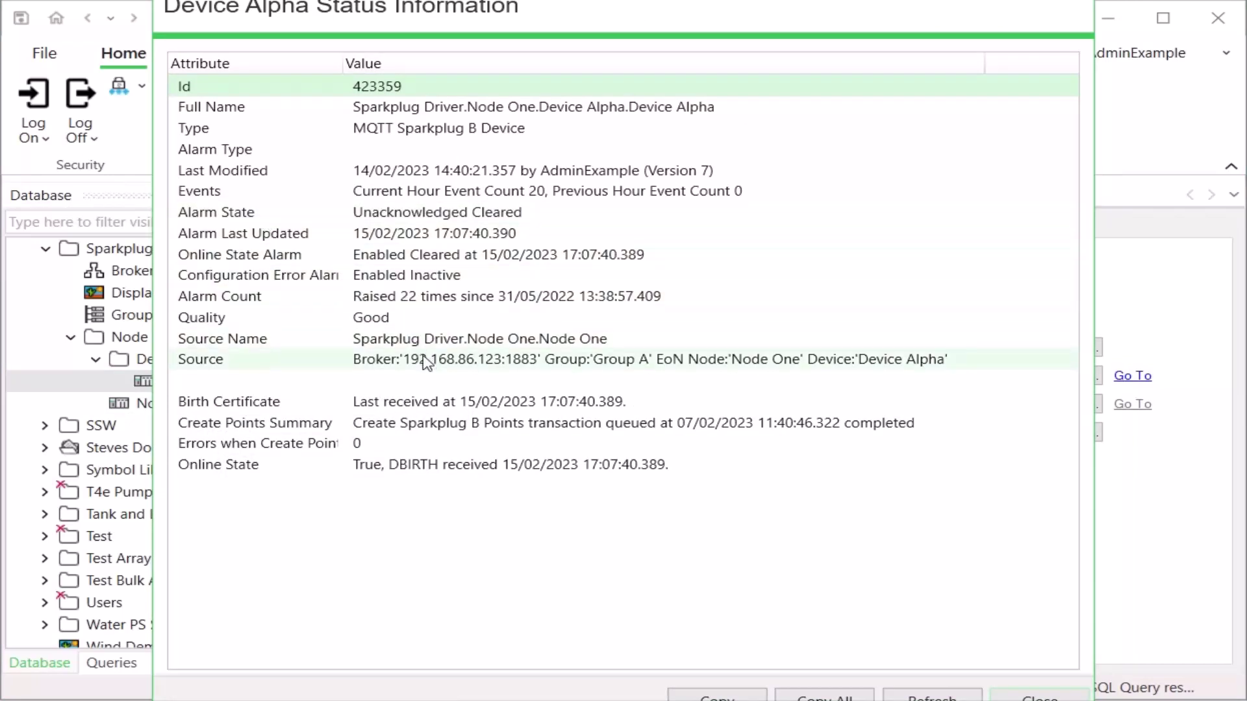
left_click(422, 403)
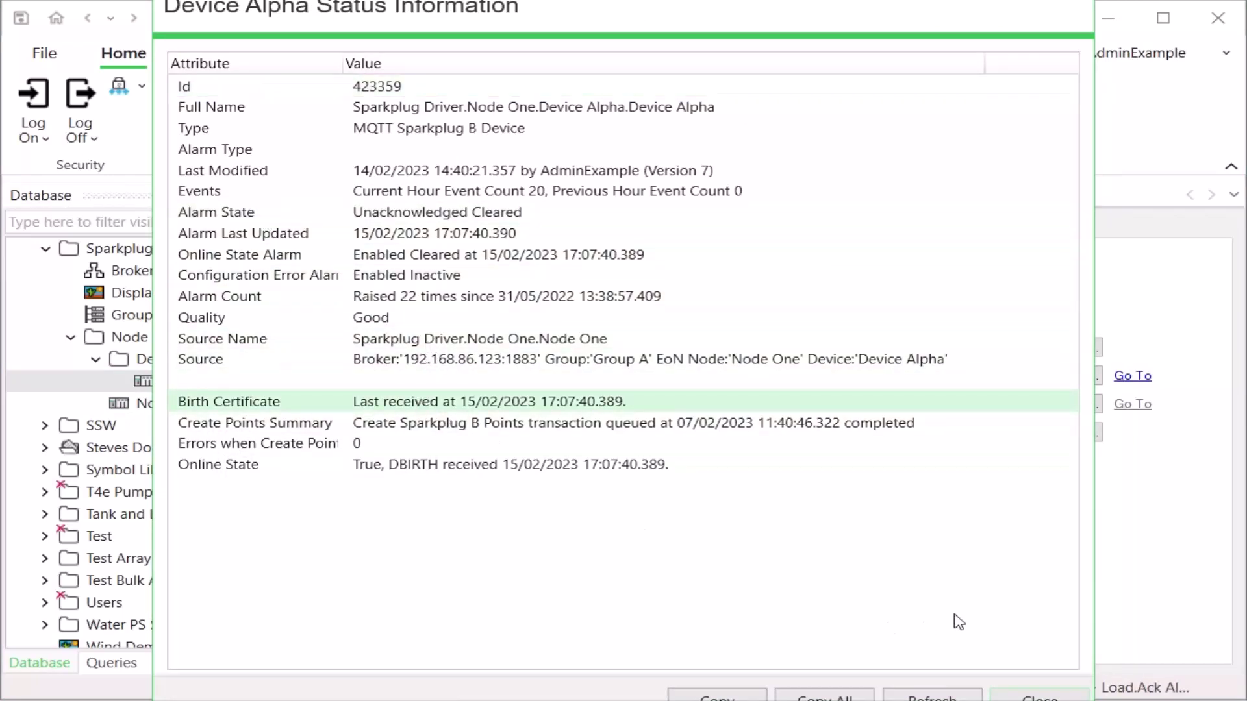
left_click(1029, 695)
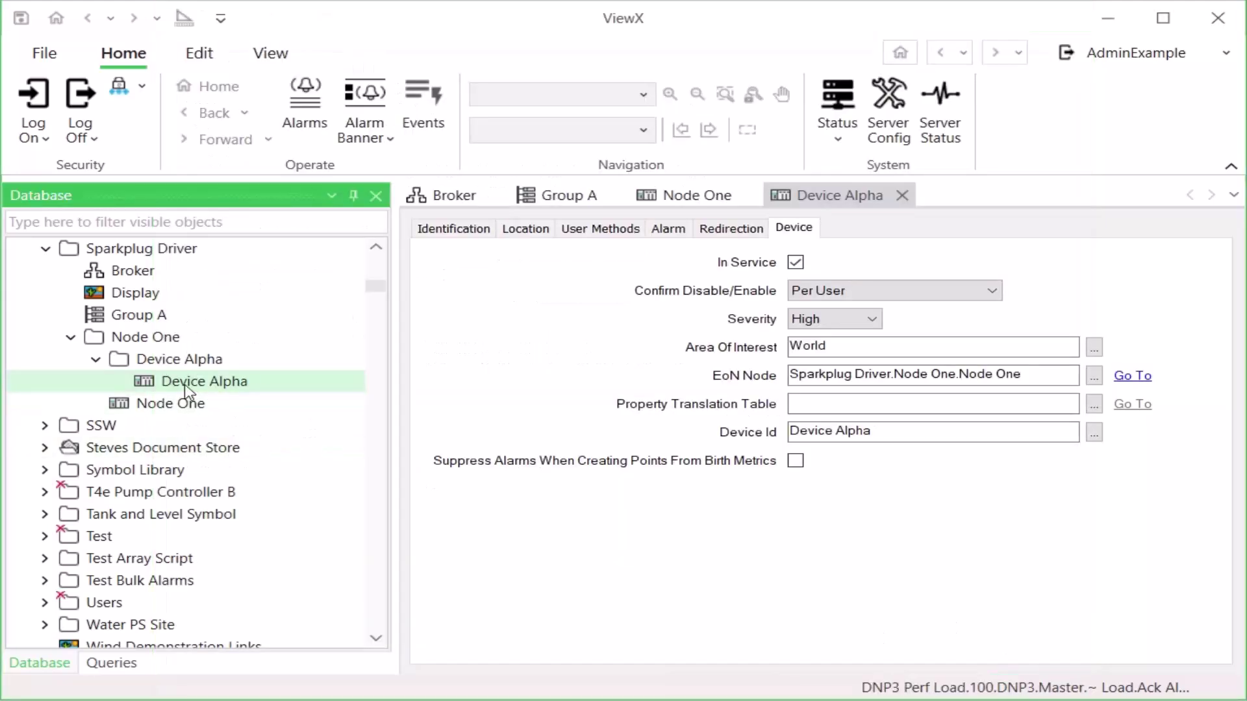
left_click(182, 406)
Step: Create points from birth metrics for both Node One and Device Alpha
right_click(183, 409)
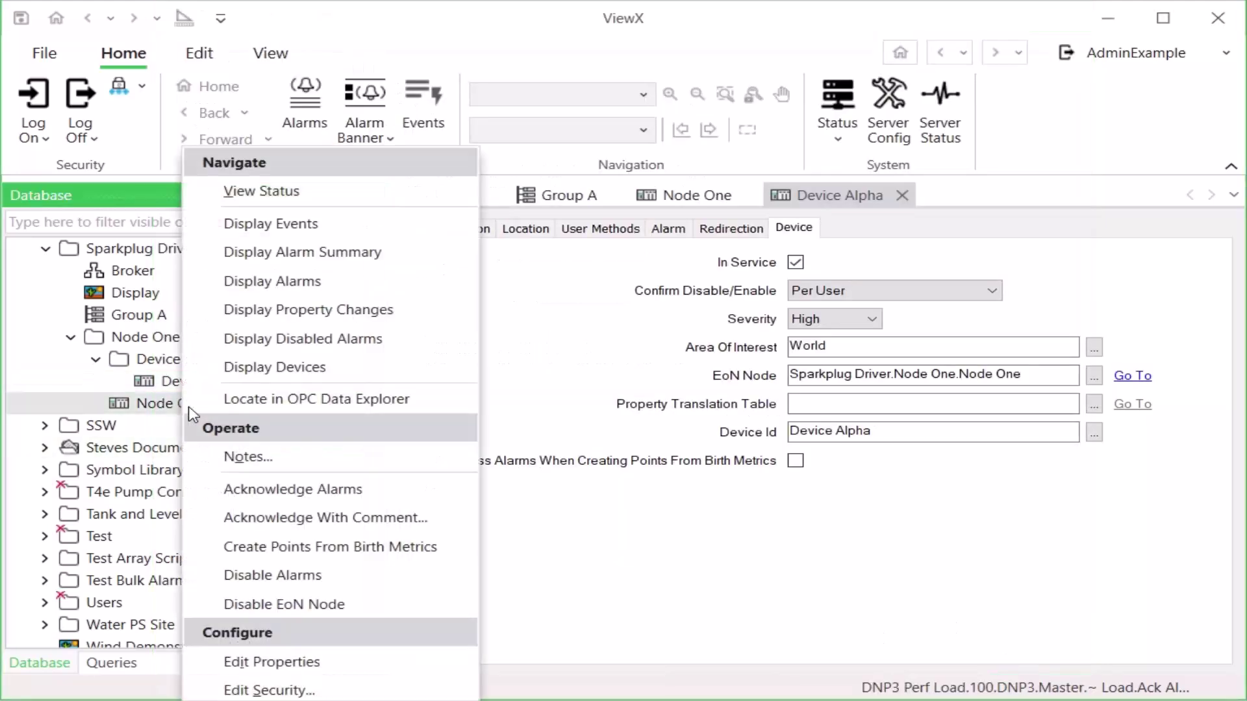
left_click(329, 551)
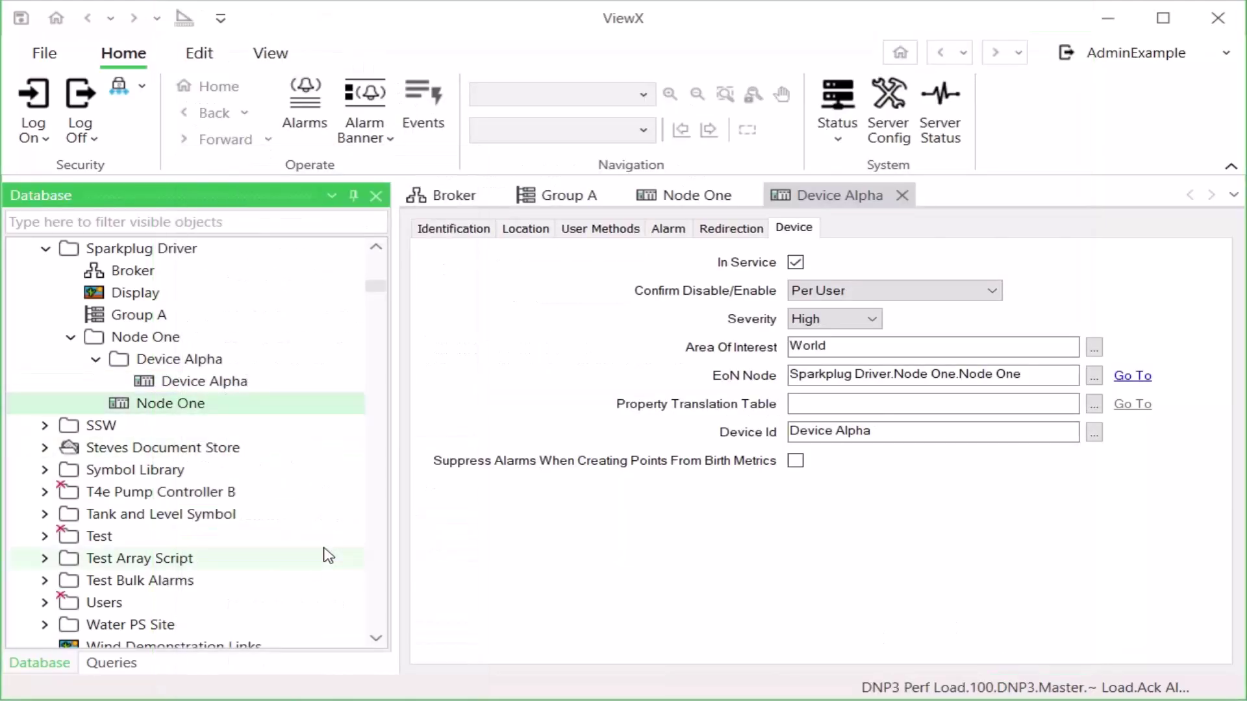
left_click(182, 385)
right_click(182, 384)
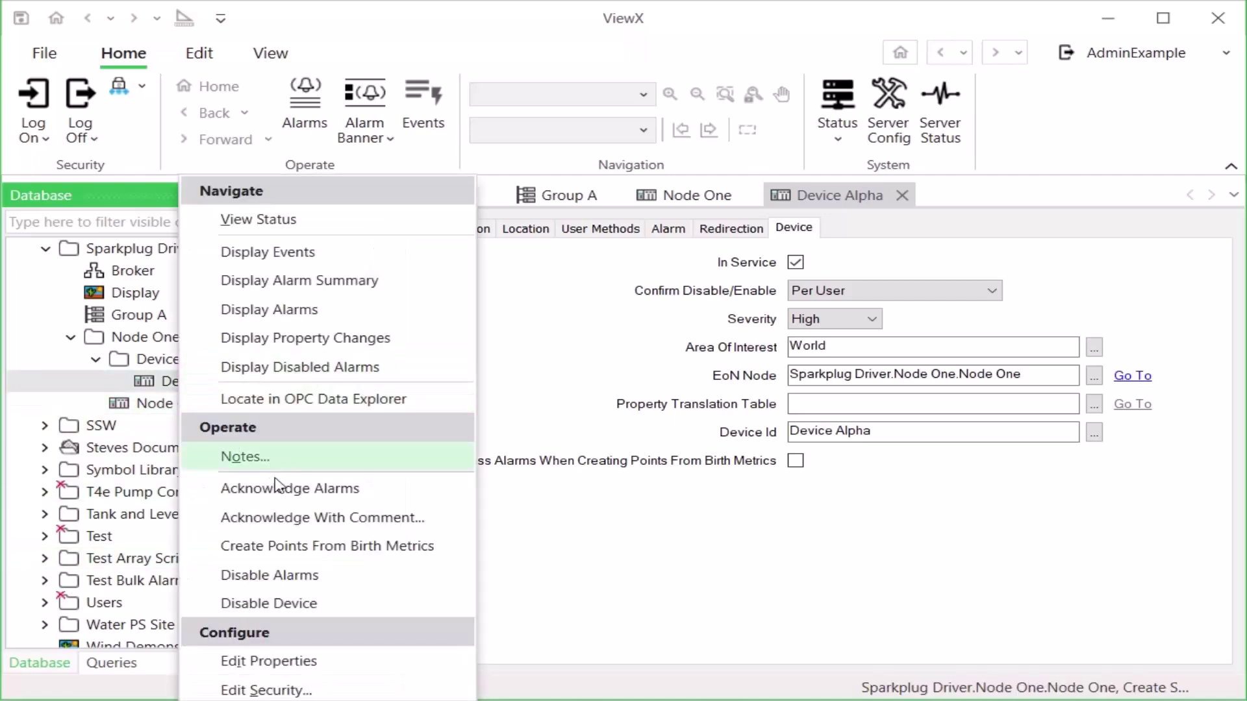
left_click(300, 549)
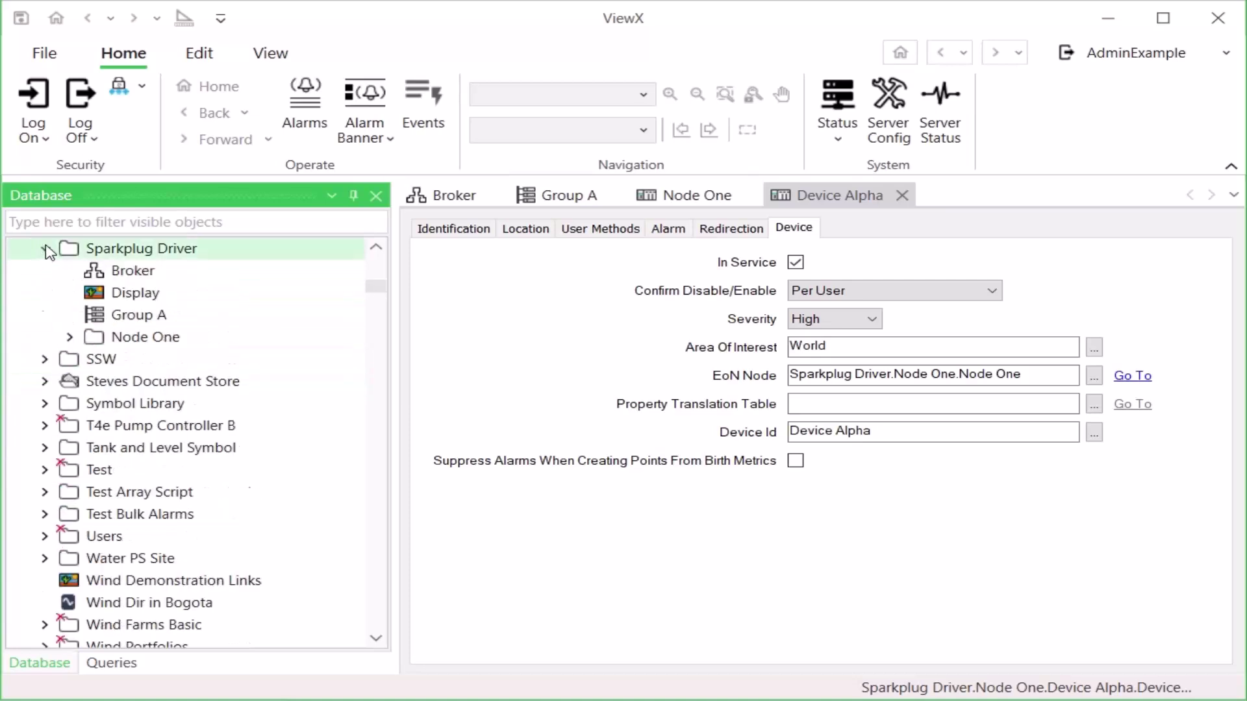
Step: Expand Node One, Node Control, Device Alpha, Pump X and Pump Y to show the new points
left_click(69, 337)
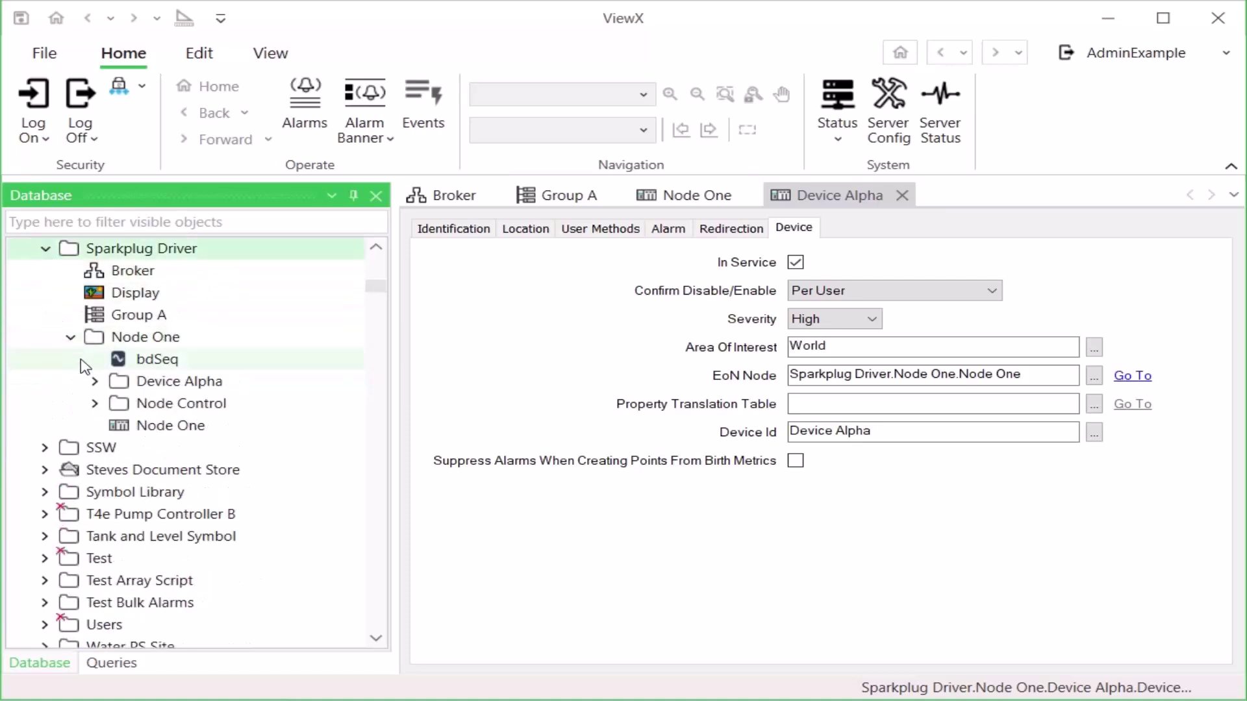
left_click(94, 402)
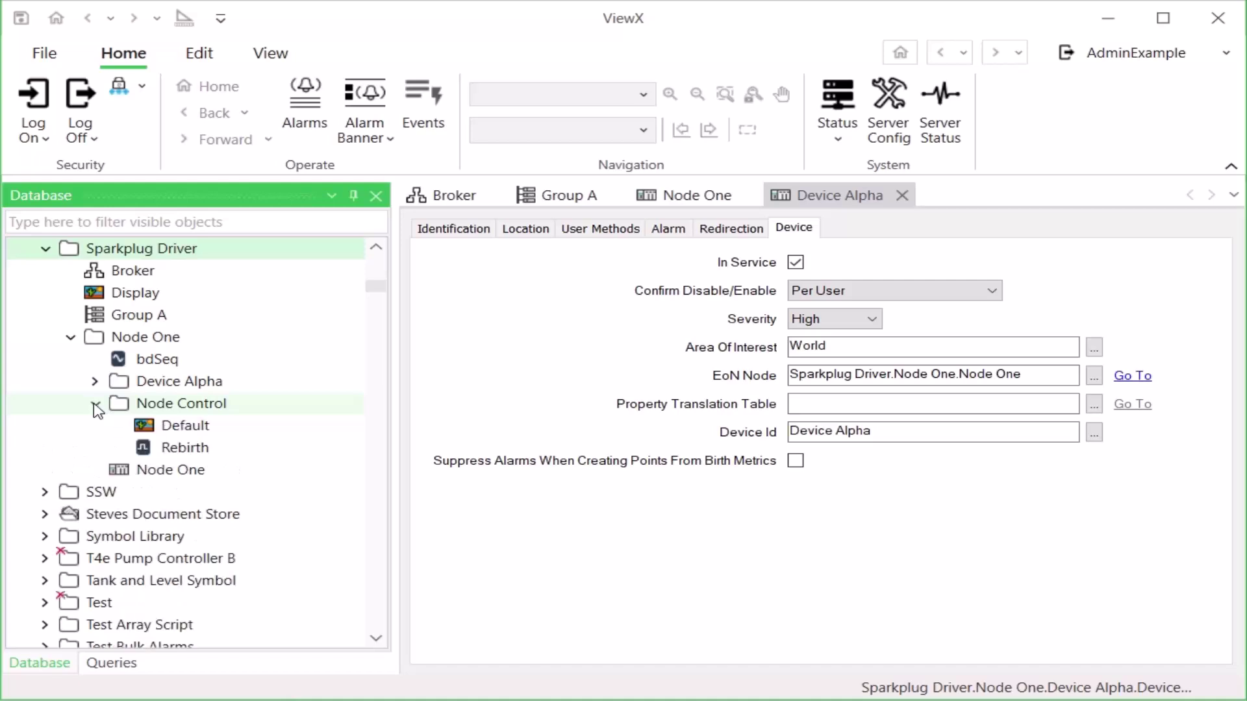
left_click(95, 382)
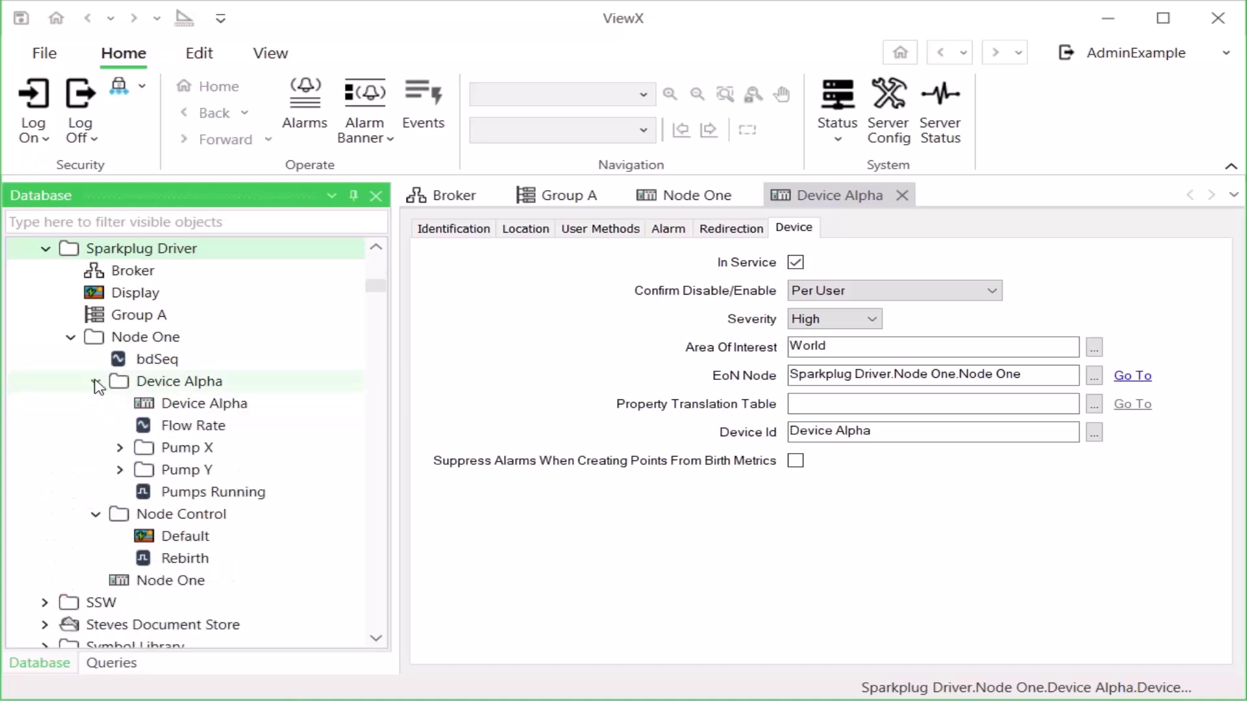
left_click(120, 448)
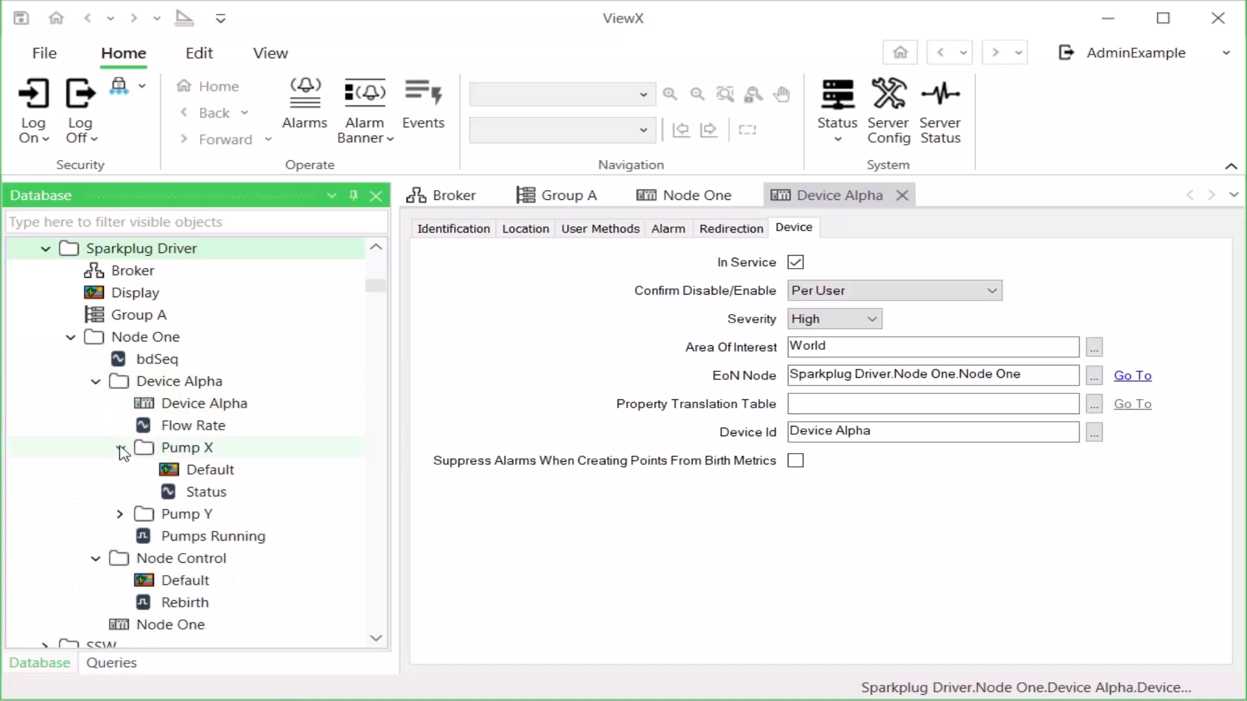
left_click(121, 515)
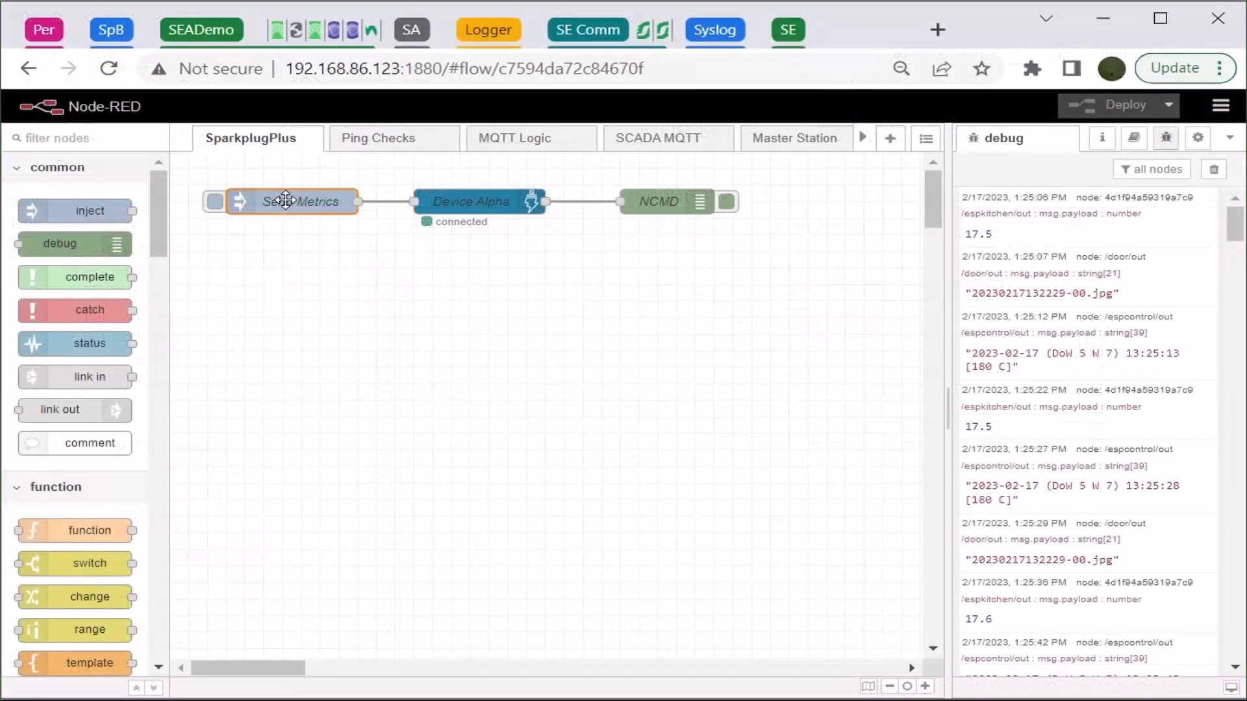
Step: Duplicate the Send Metrics inject node and wire the copy into Device Alpha
key("ctrl+c")
key("ctrl+v")
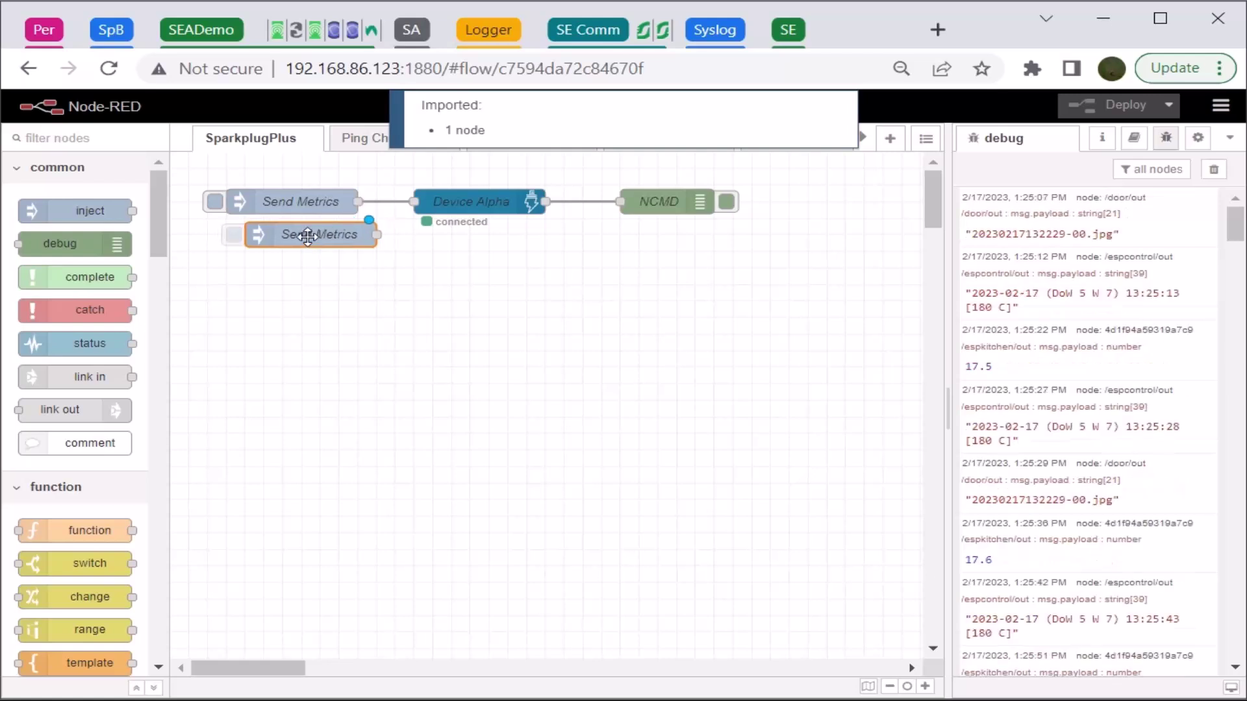
left_click(297, 238)
left_click_drag(360, 236, 415, 201)
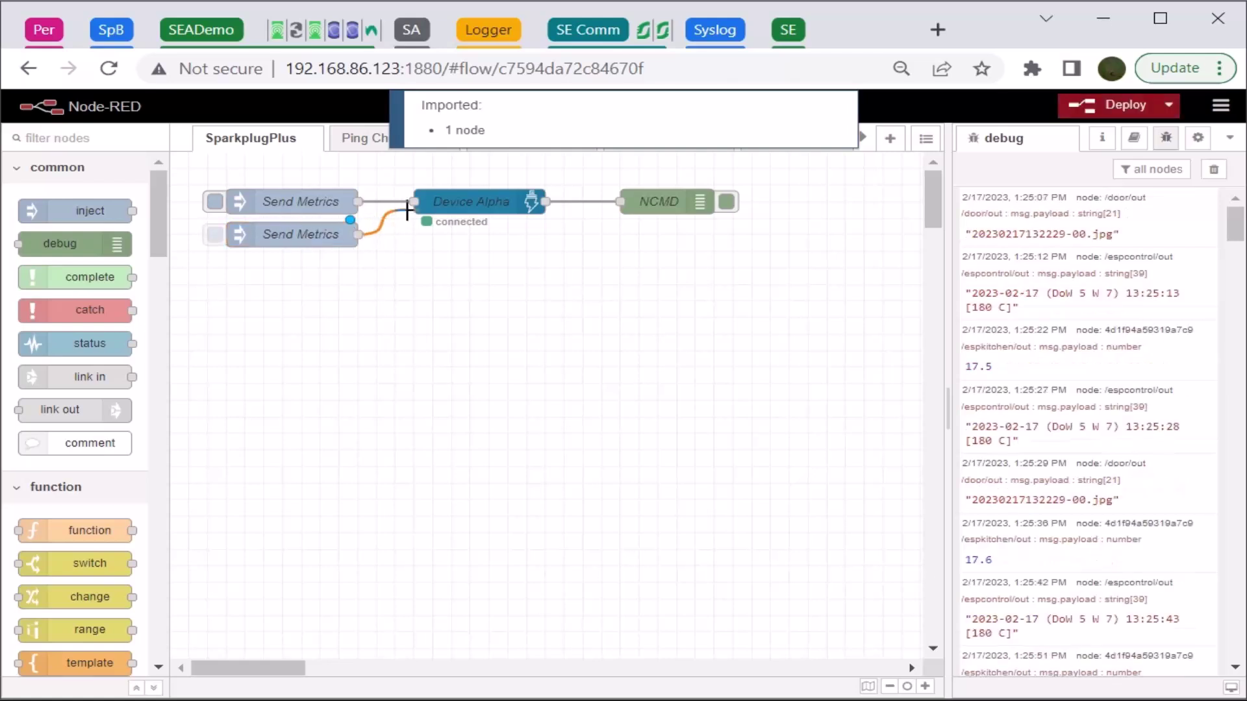
Step: Clear the msg.definition value on the copied Send Metrics node
left_click(318, 242)
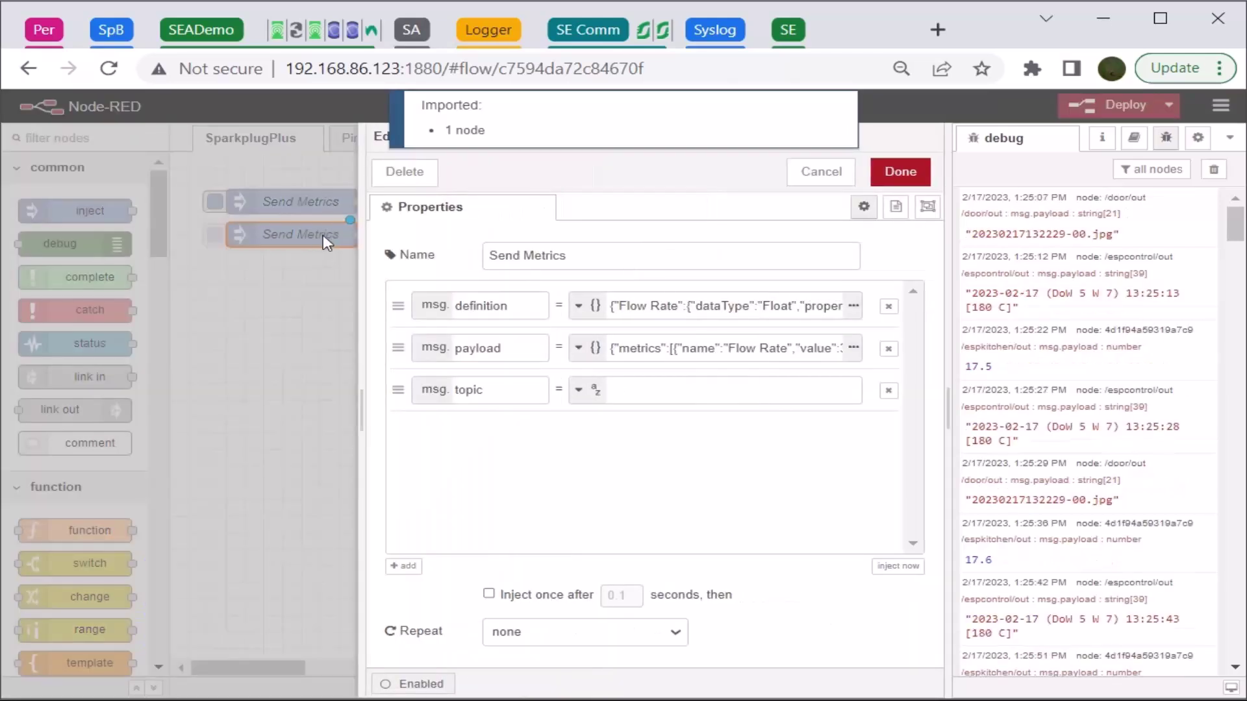
left_click(665, 306)
key("ctrl+a")
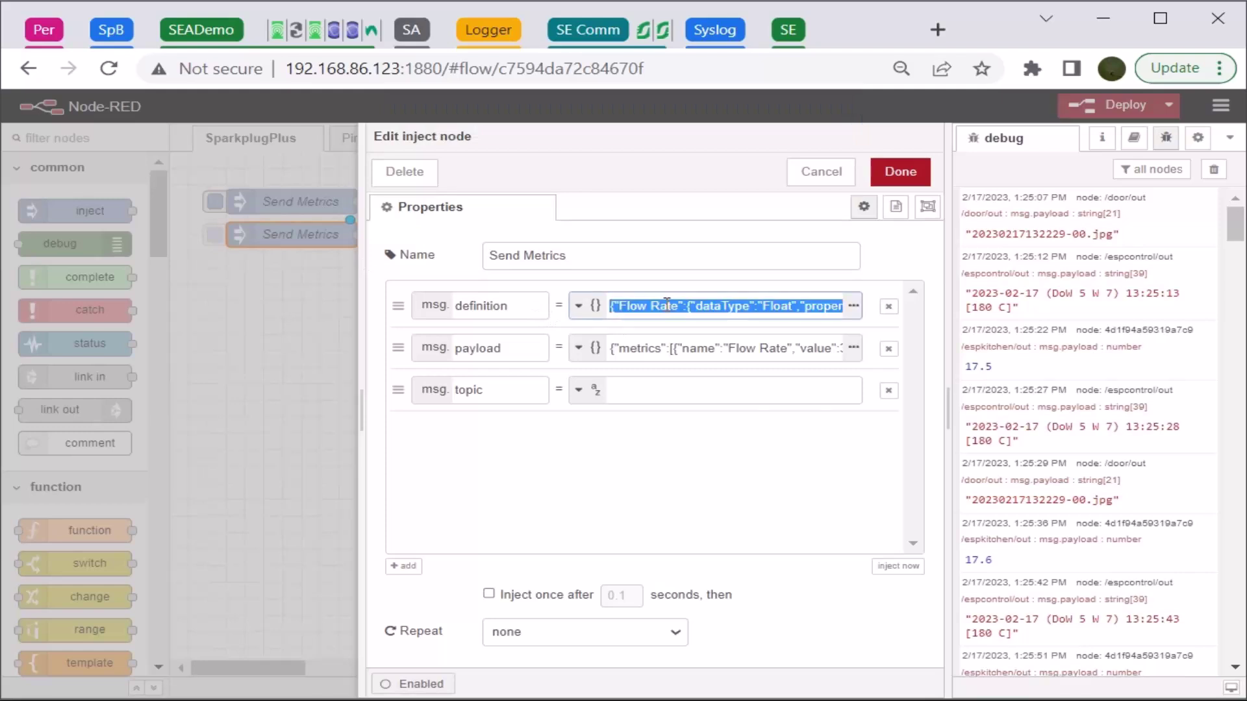
key("BackSpace")
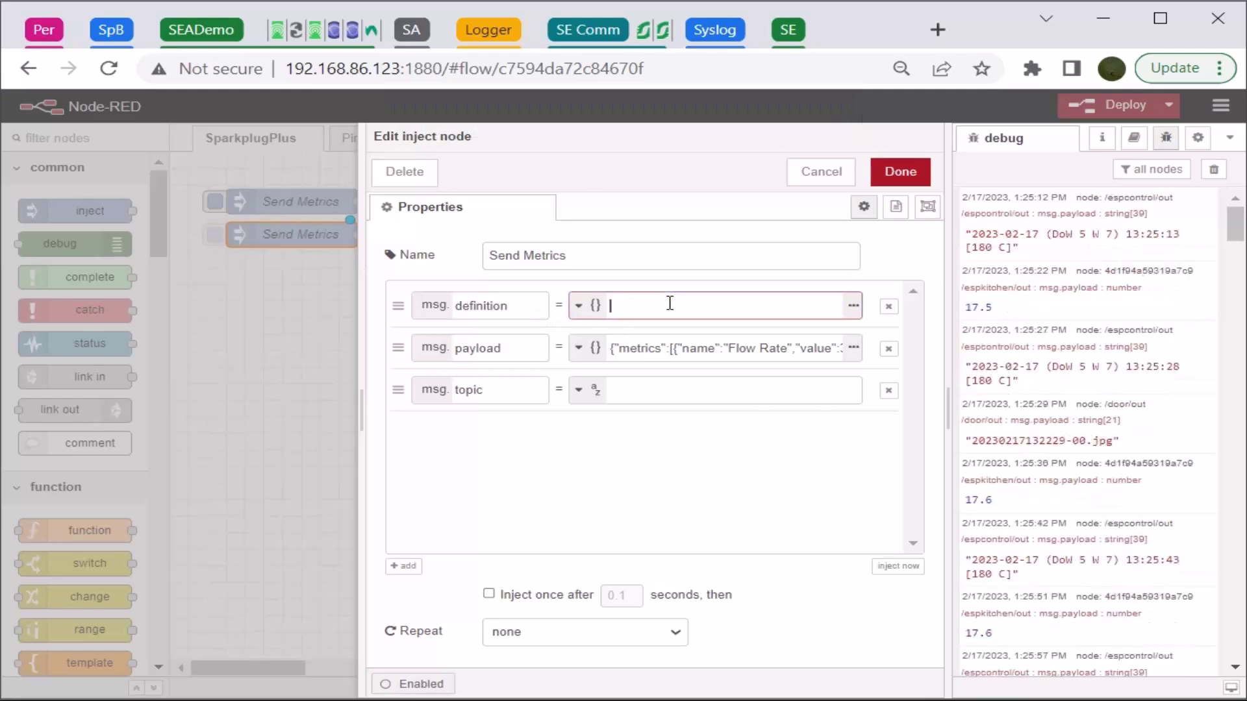
Step: Change the payload's Flow Rate from 3.14 to 3.15, deploy, and inject the new message
left_click(853, 348)
left_click(532, 321)
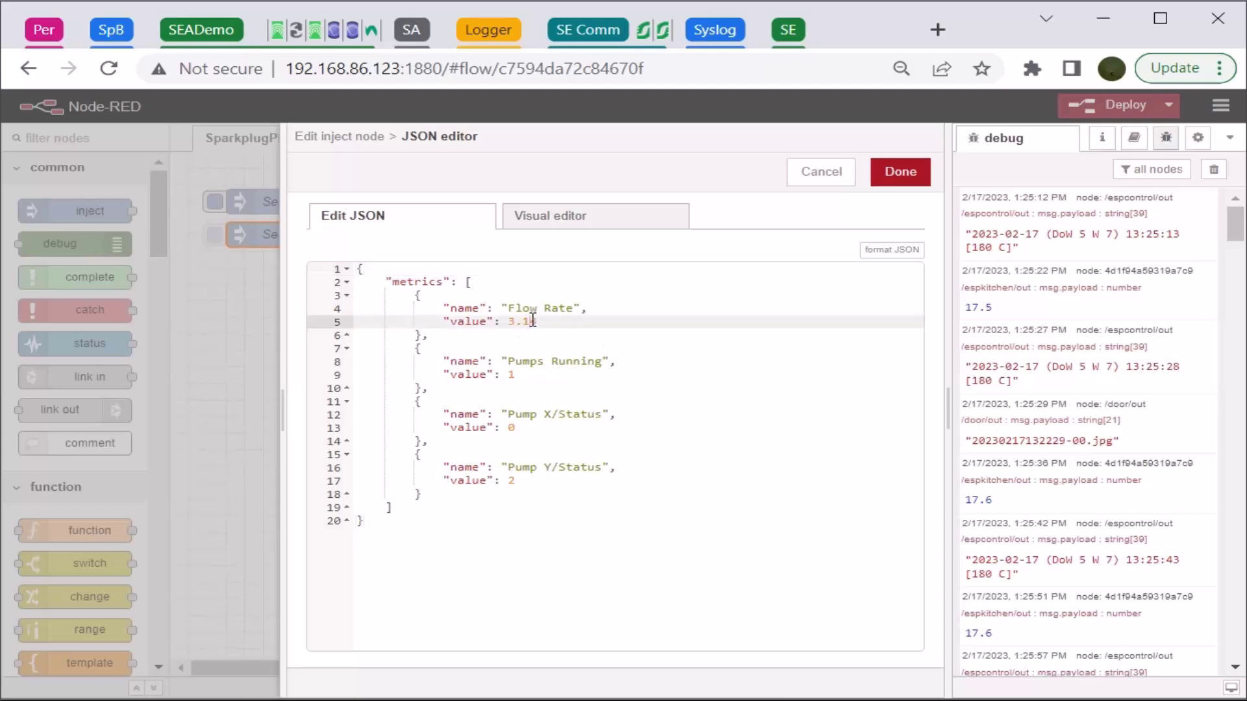
left_click_drag(536, 321, 543, 322)
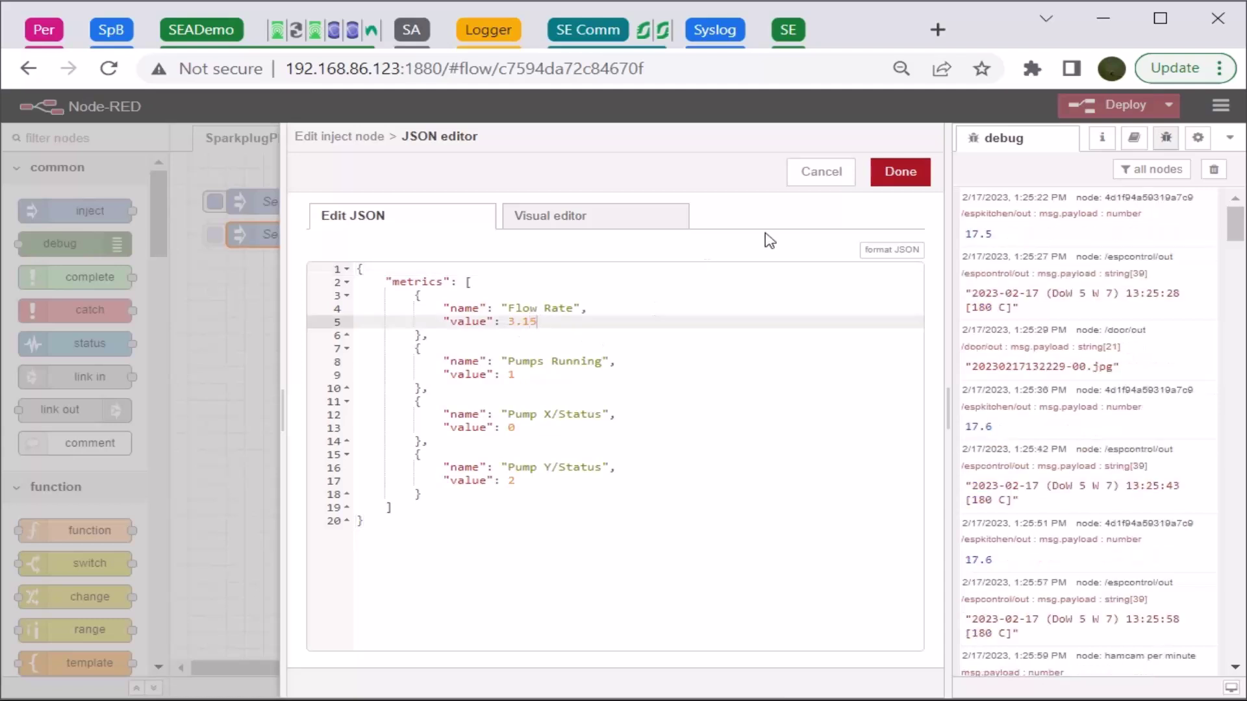
left_click(899, 172)
left_click(902, 174)
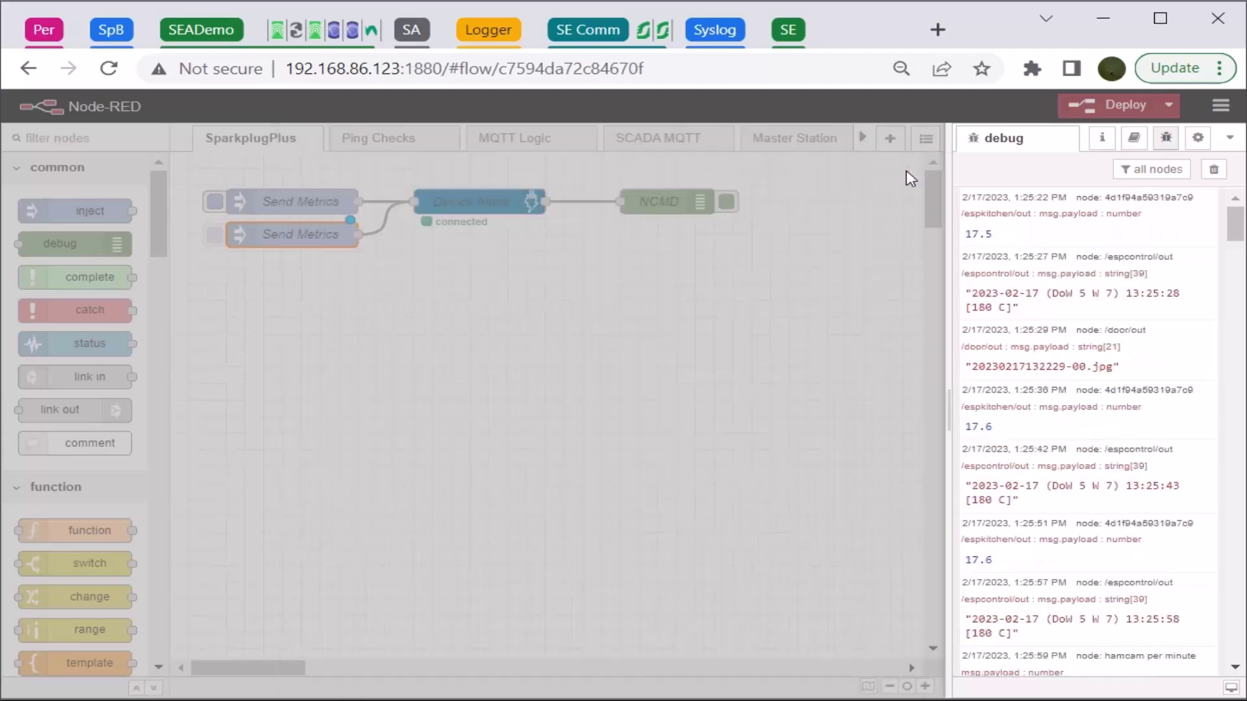
left_click(902, 174)
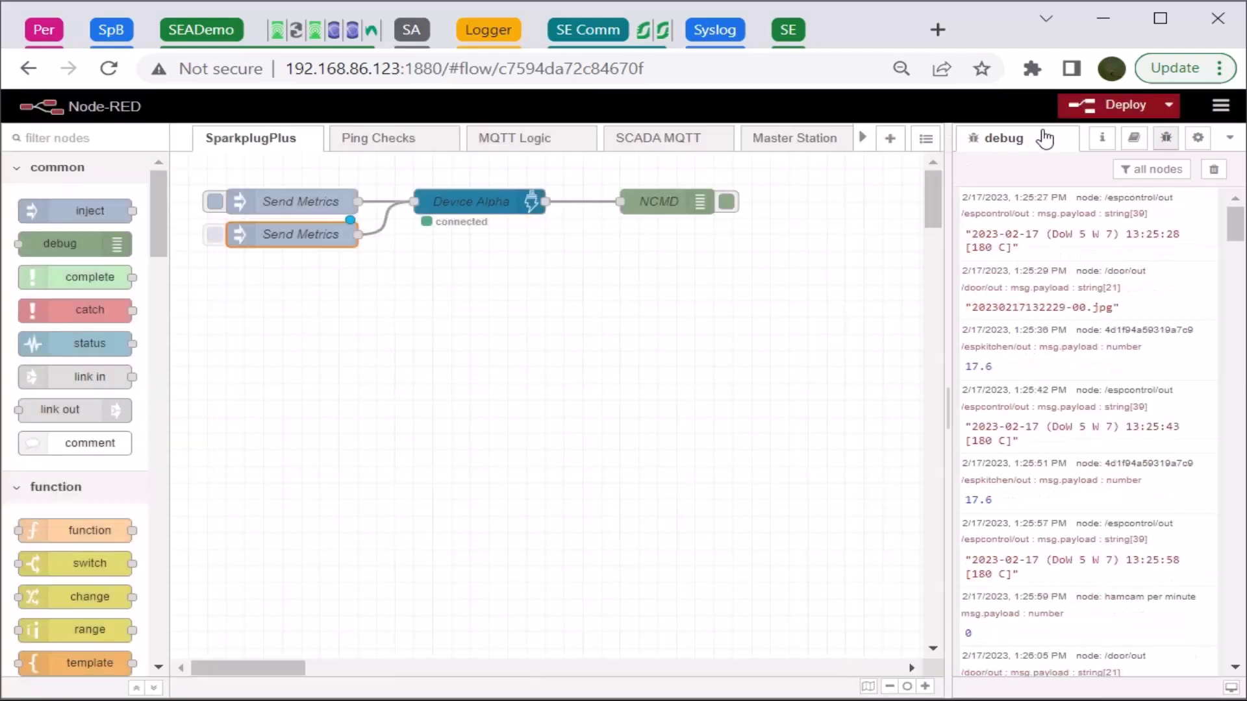
left_click(1078, 109)
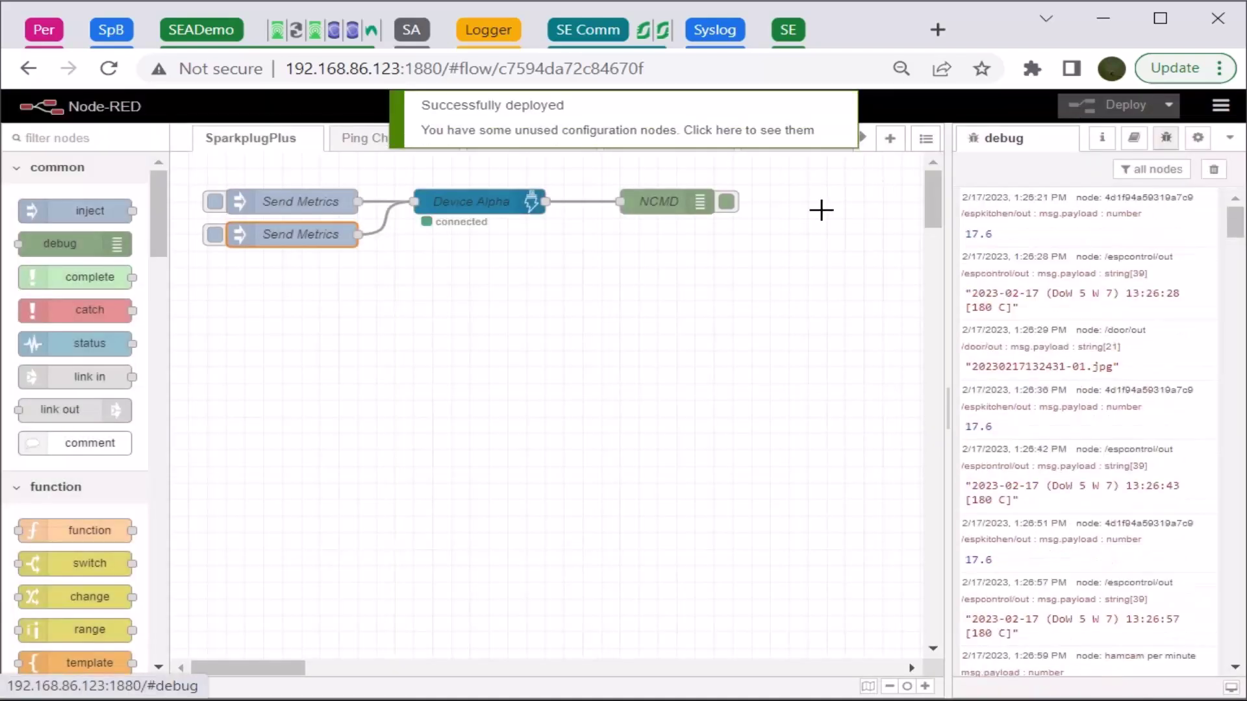
left_click(215, 235)
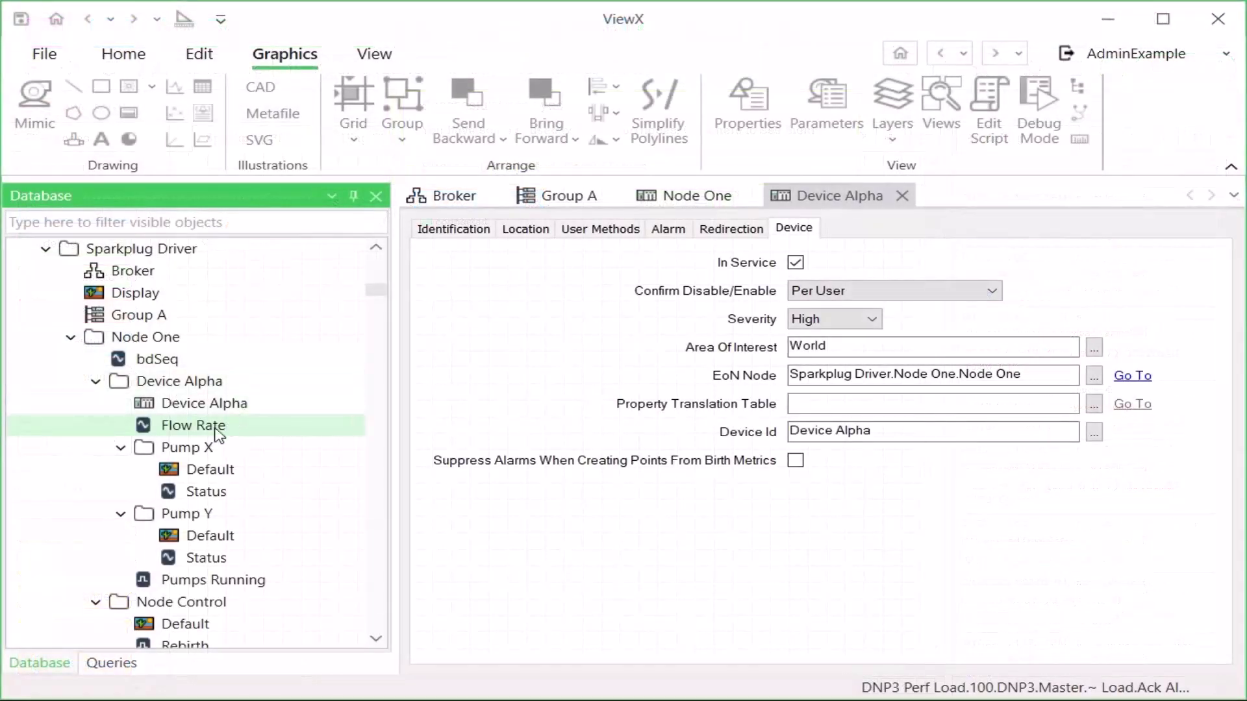
Step: Open Flow Rate's status and check its current value 3.15 (previous 3.14)
right_click(217, 430)
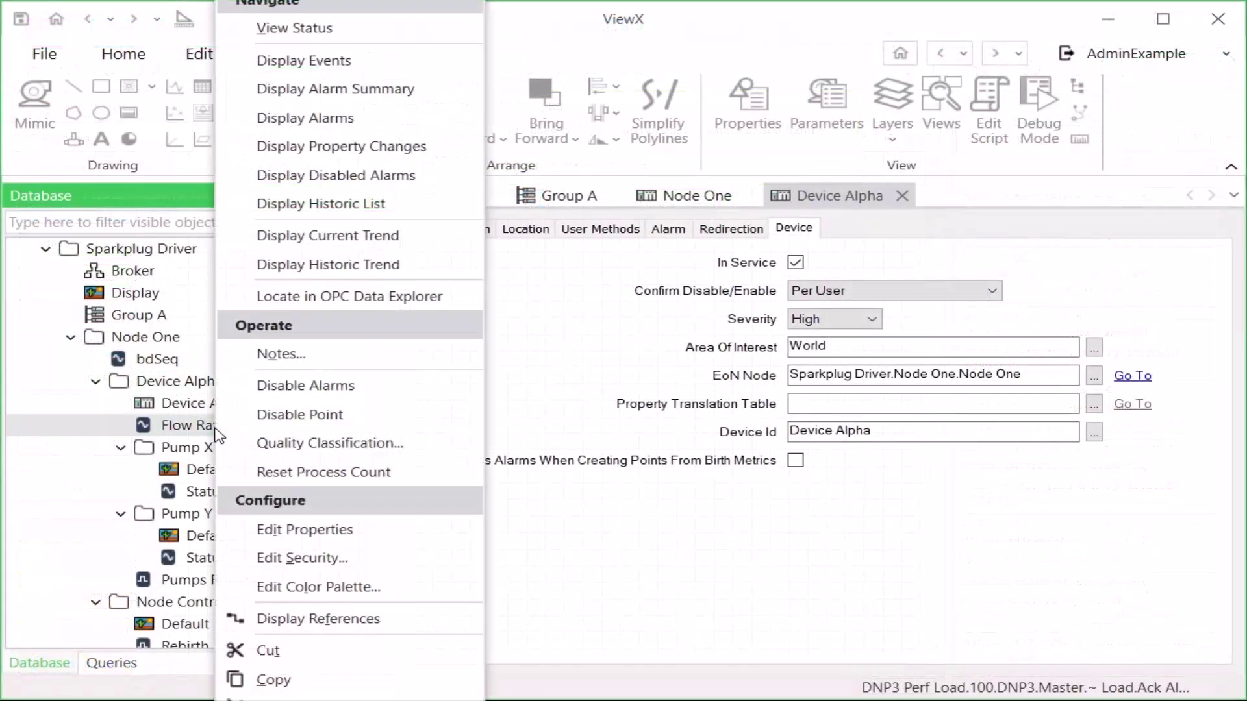
left_click(314, 31)
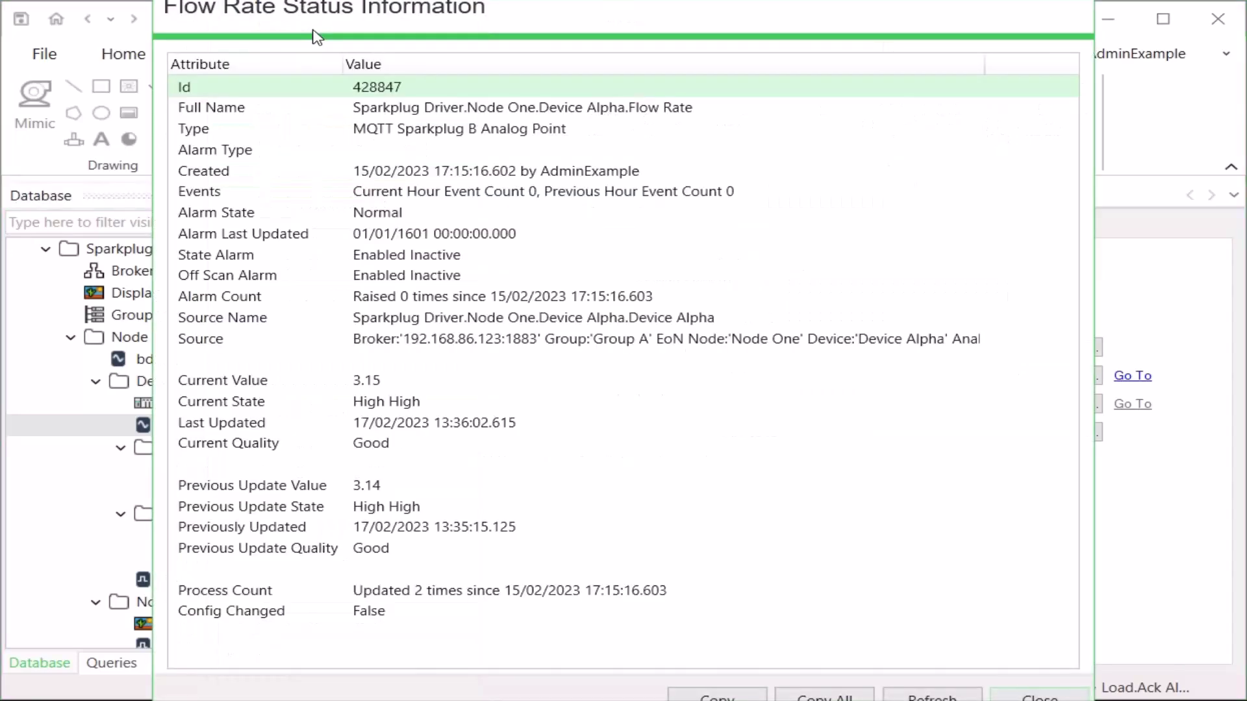
left_click(415, 381)
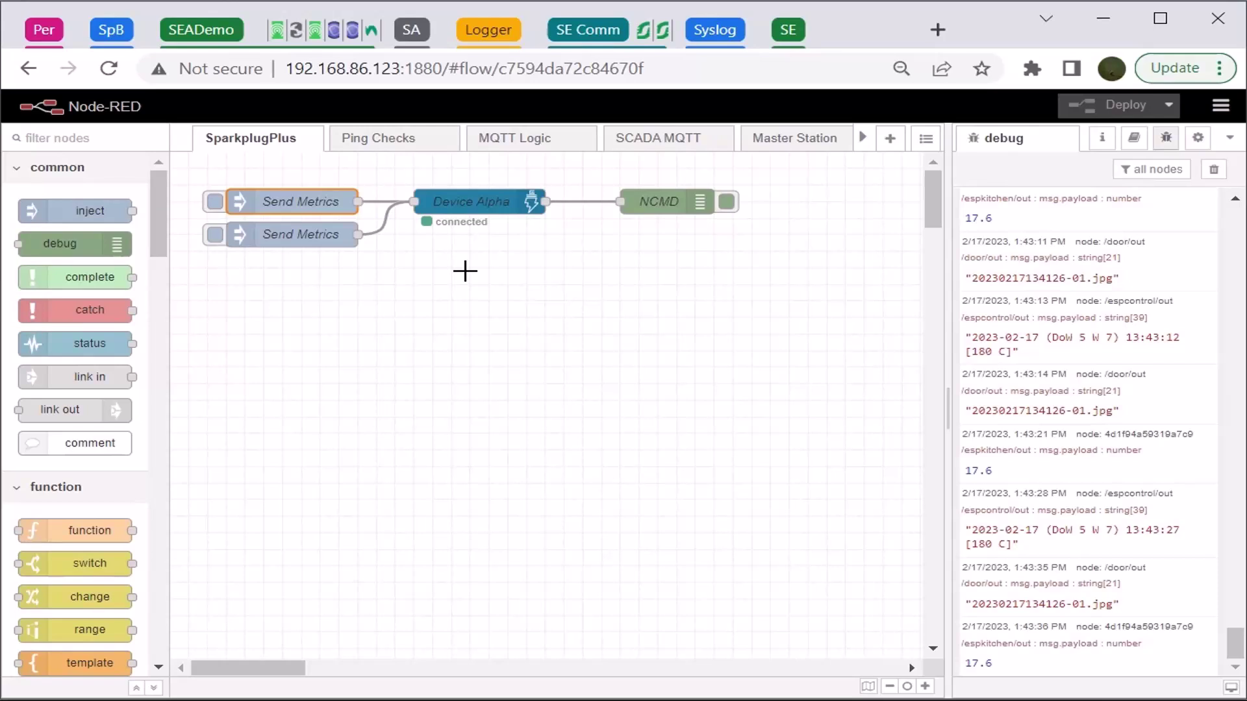
Step: Check that Send Metrics' Flow Rate definition has engUnits inHg, cancel out, and minimize the browser
double_click(324, 206)
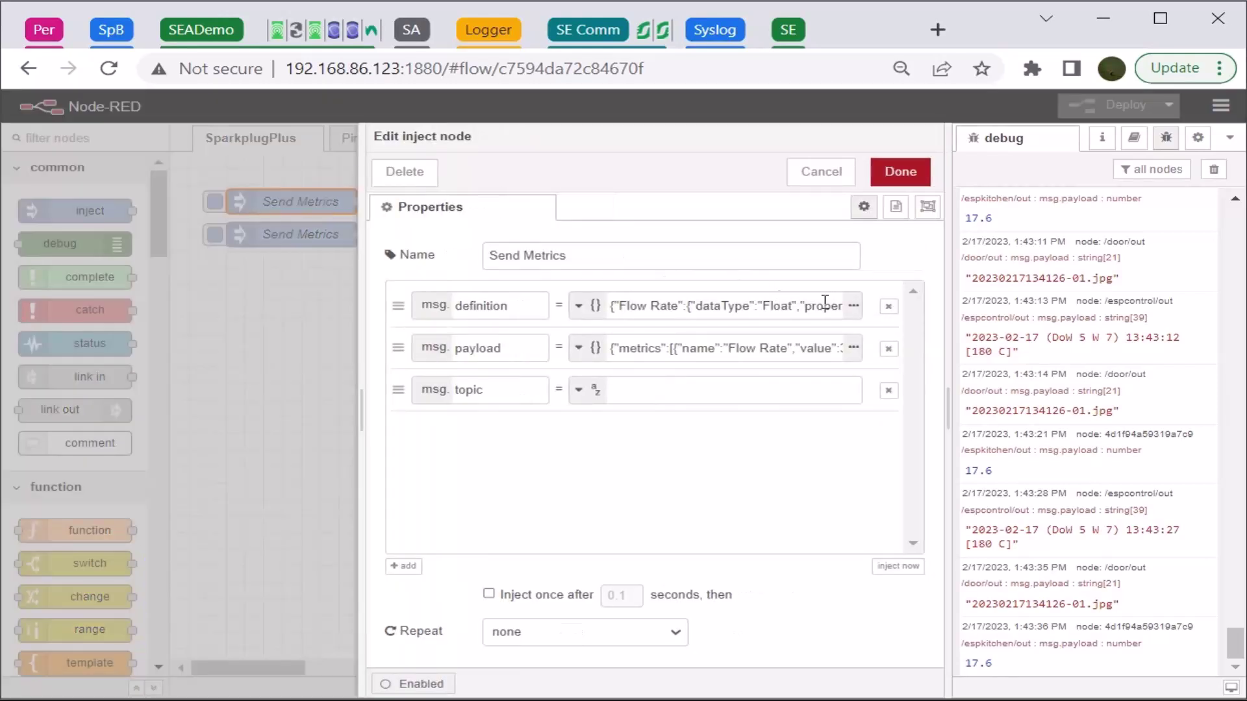
left_click(853, 306)
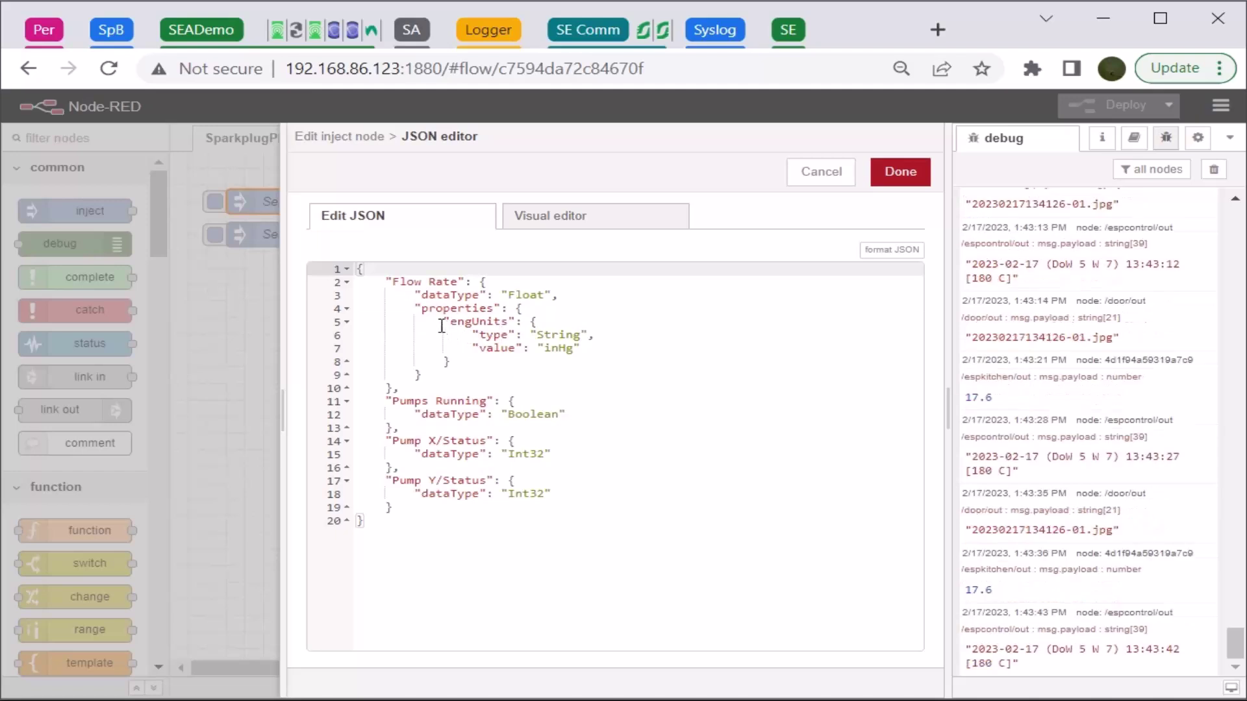
left_click_drag(435, 322, 545, 323)
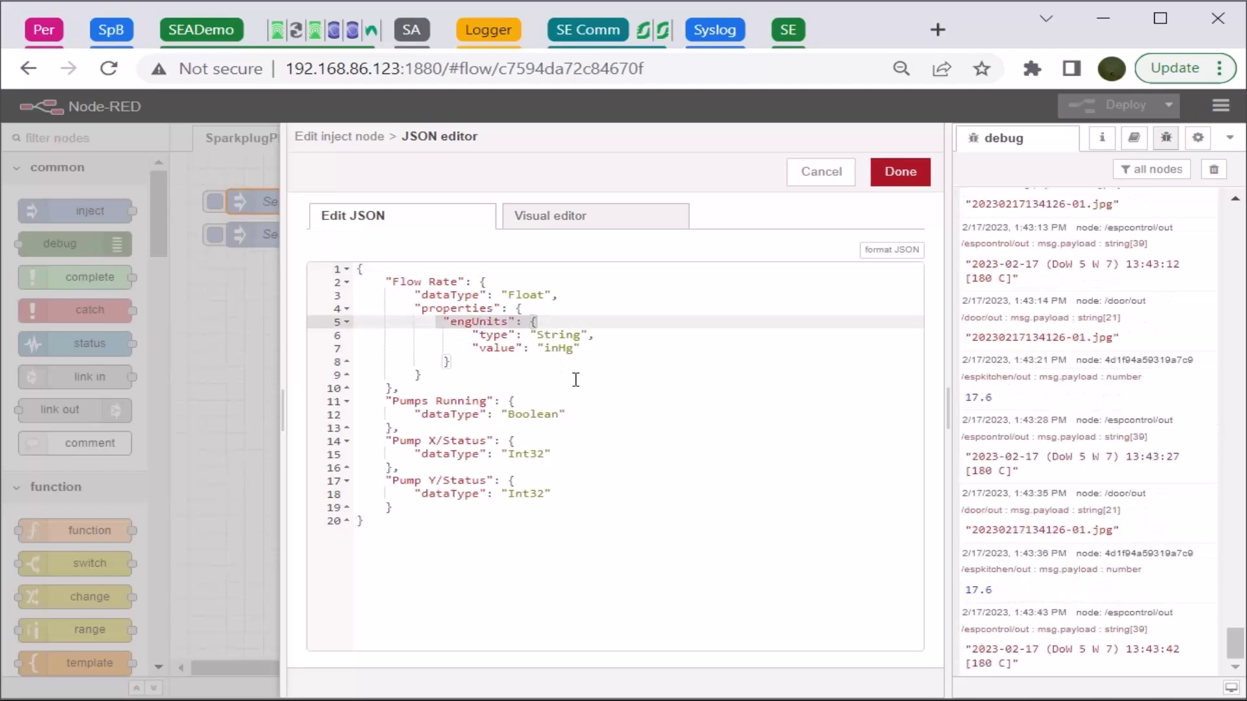
left_click(823, 179)
left_click(817, 177)
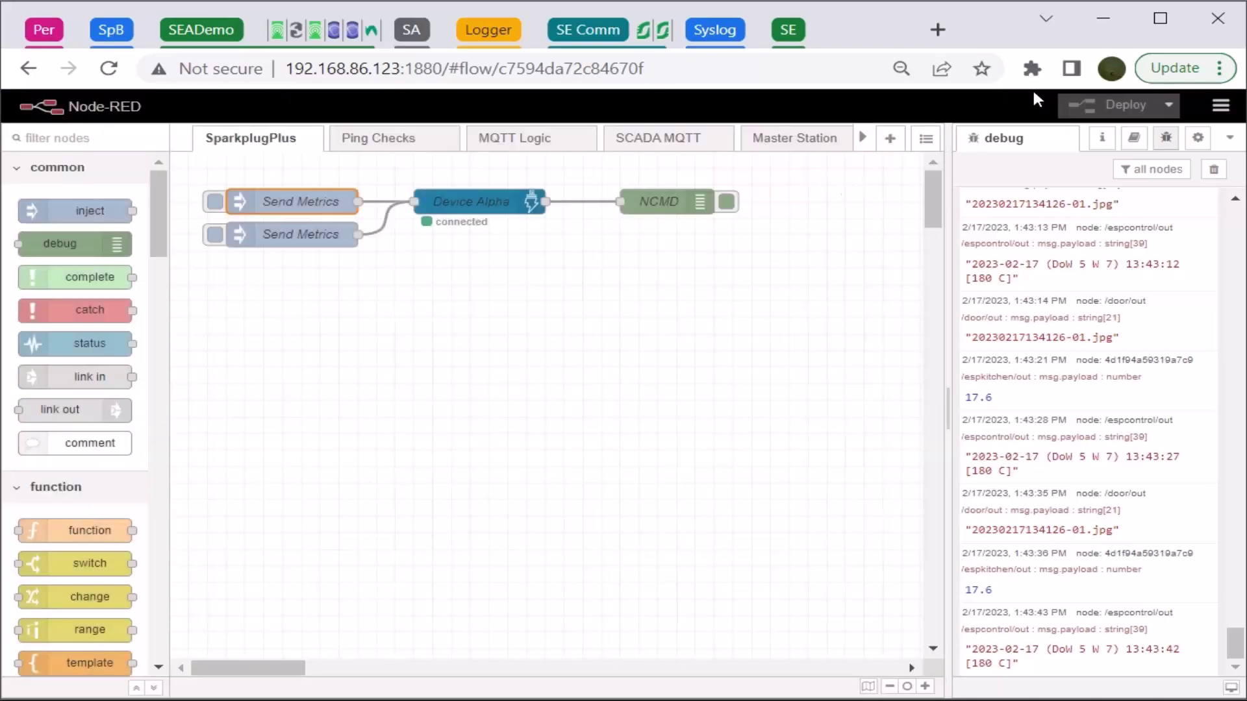
left_click(1103, 18)
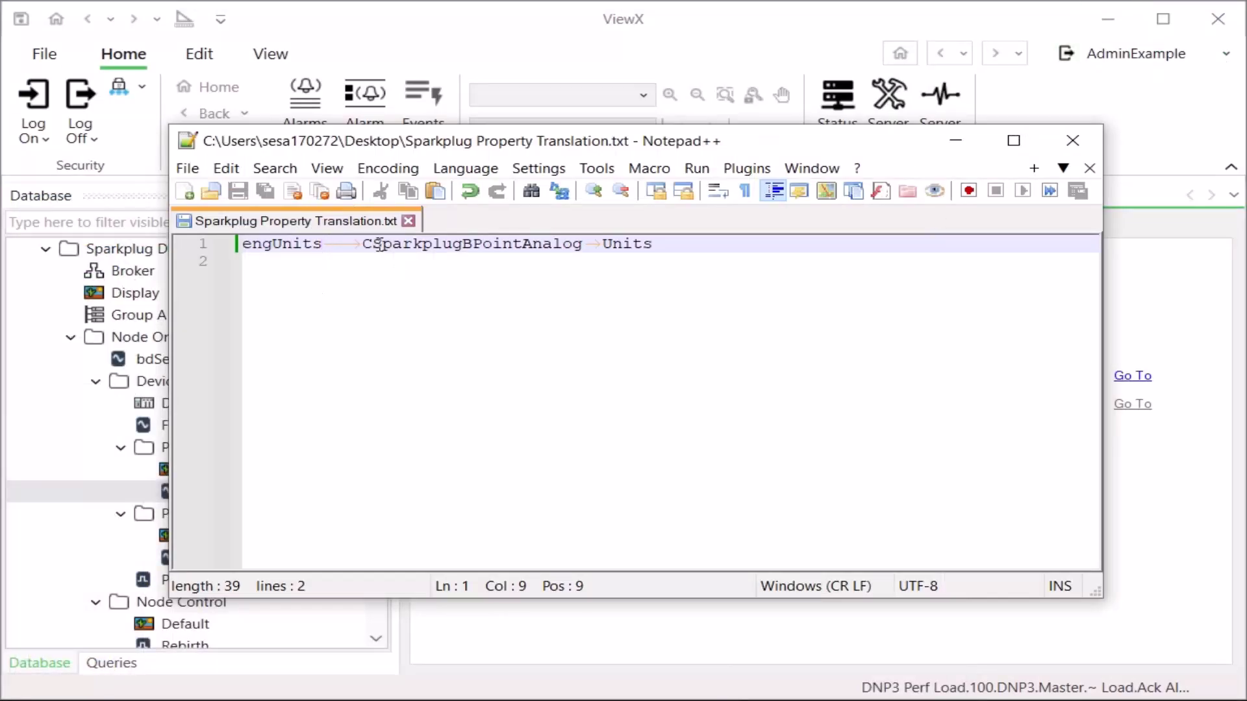
Step: Check the file's single line mapping engUnits to CSparkplugBPointAnalog Units
key("End")
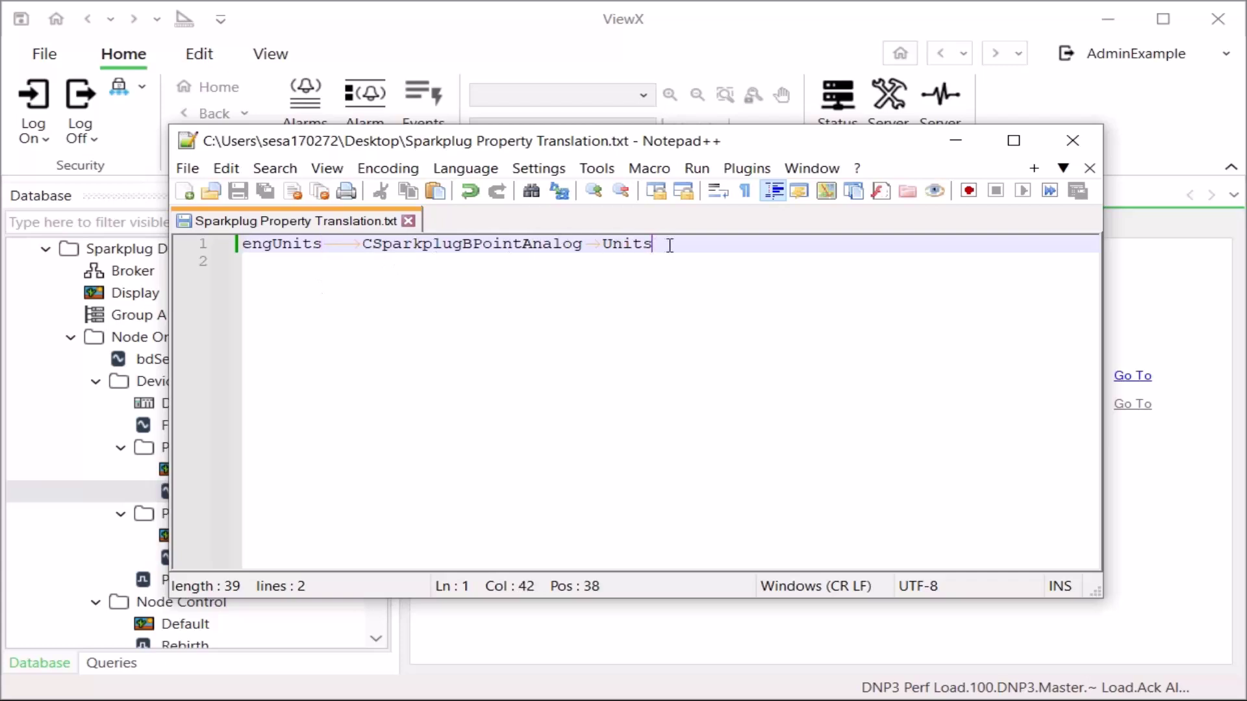
Step: Add a Sparkplug B Property Translation Table under Sparkplug Driver, keeping the default name
left_click(956, 144)
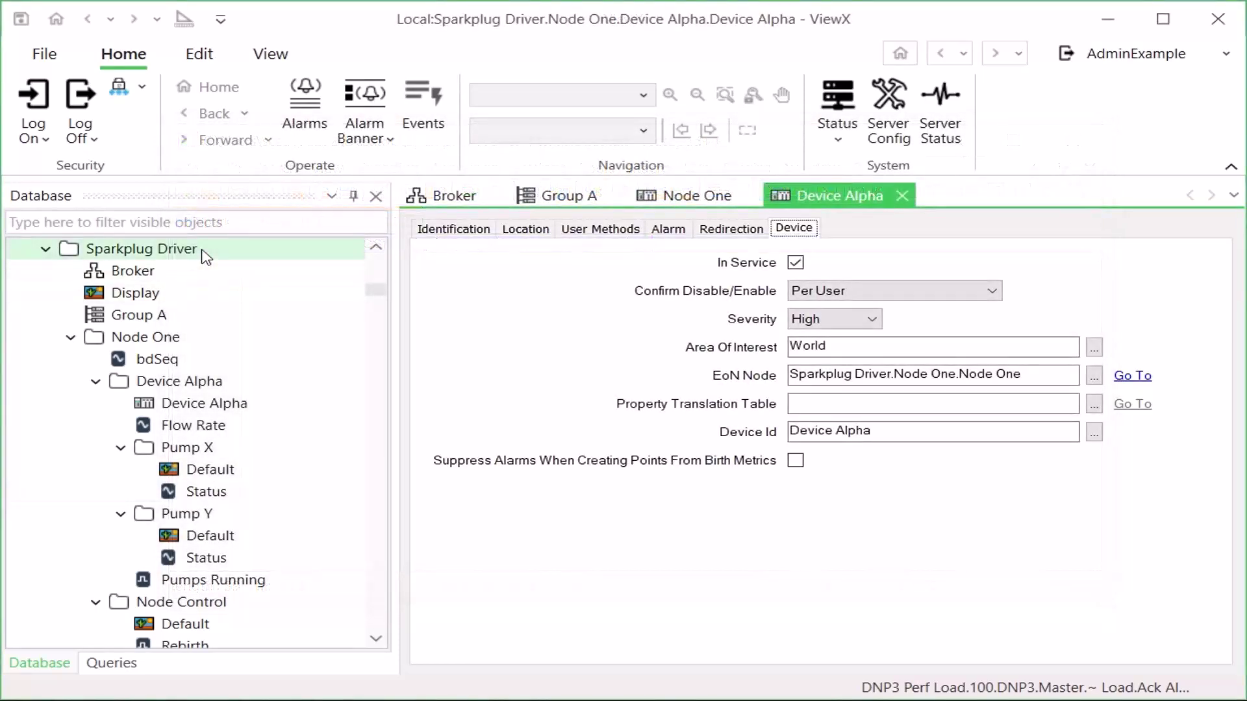
right_click(201, 249)
mouse_move(351, 696)
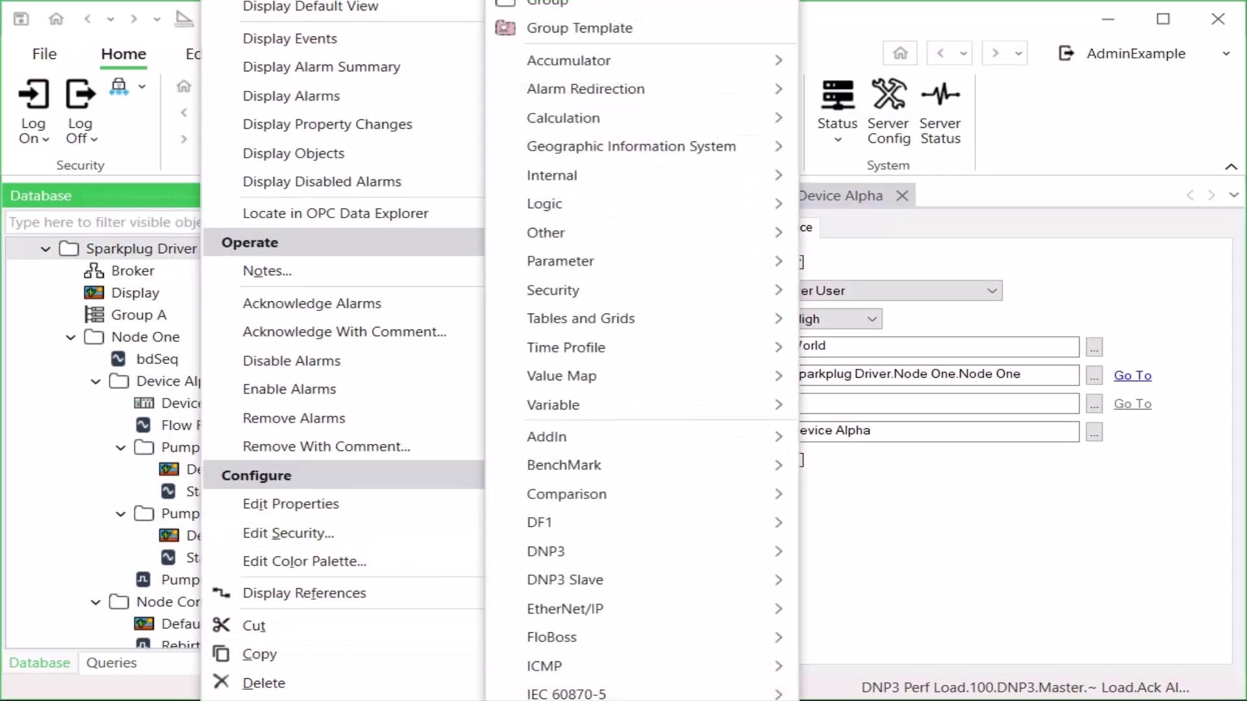
scroll(556, 689, "down", 3)
scroll(580, 672, "down", 4)
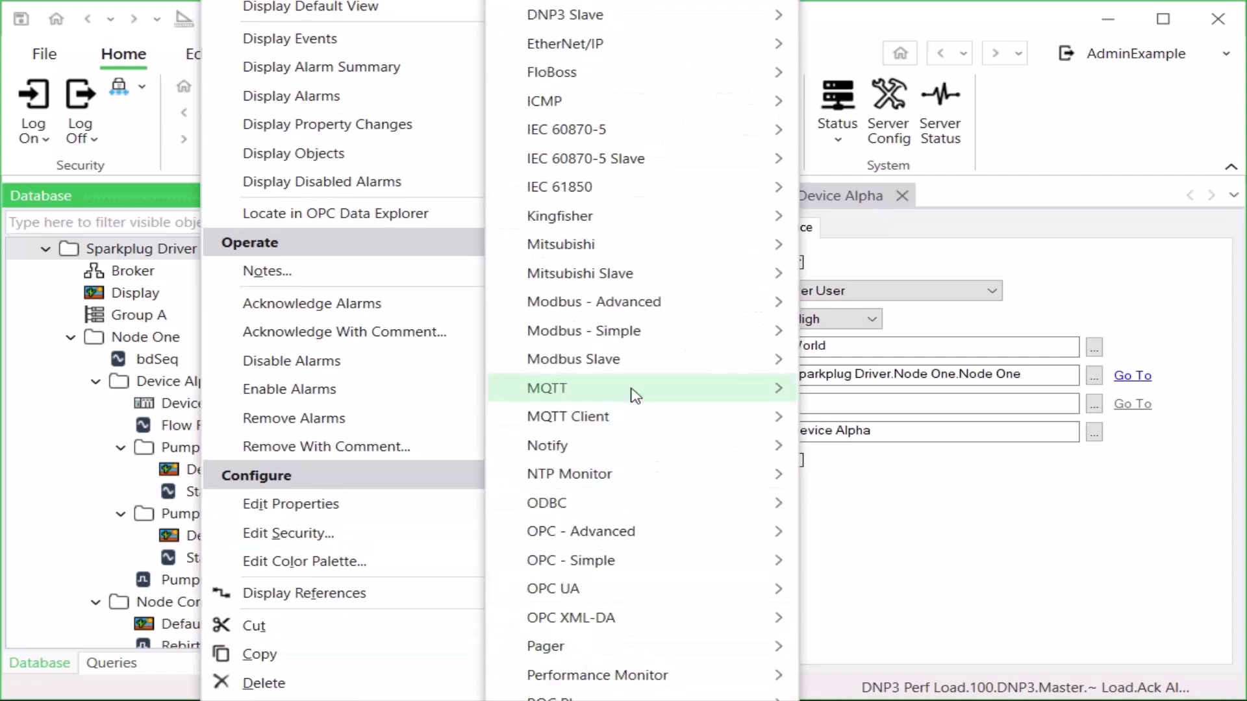
mouse_move(652, 390)
mouse_move(867, 448)
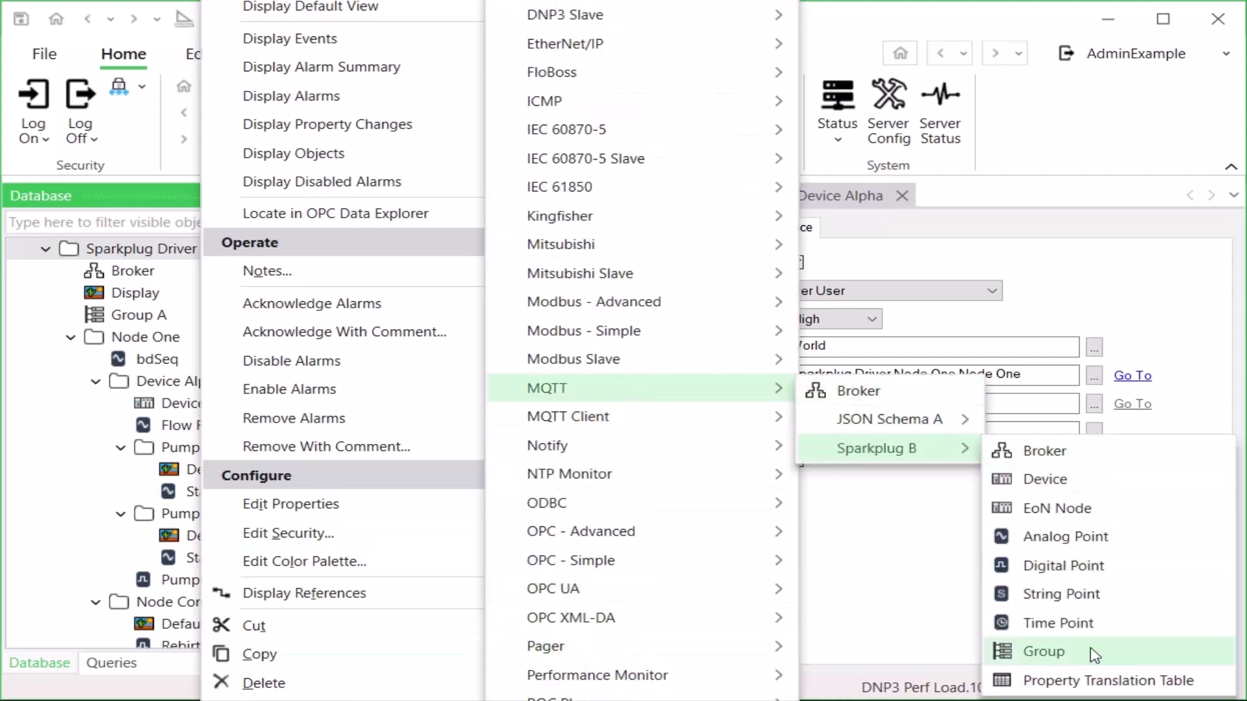
left_click(1097, 682)
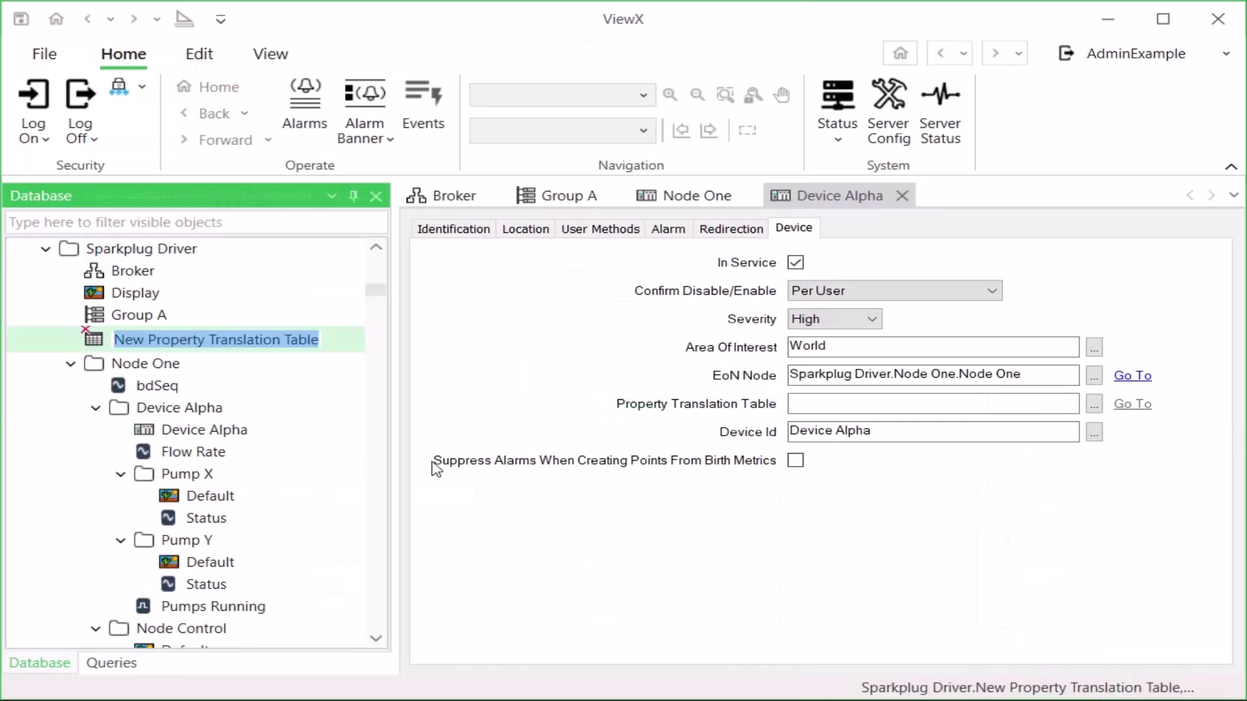
key("Return")
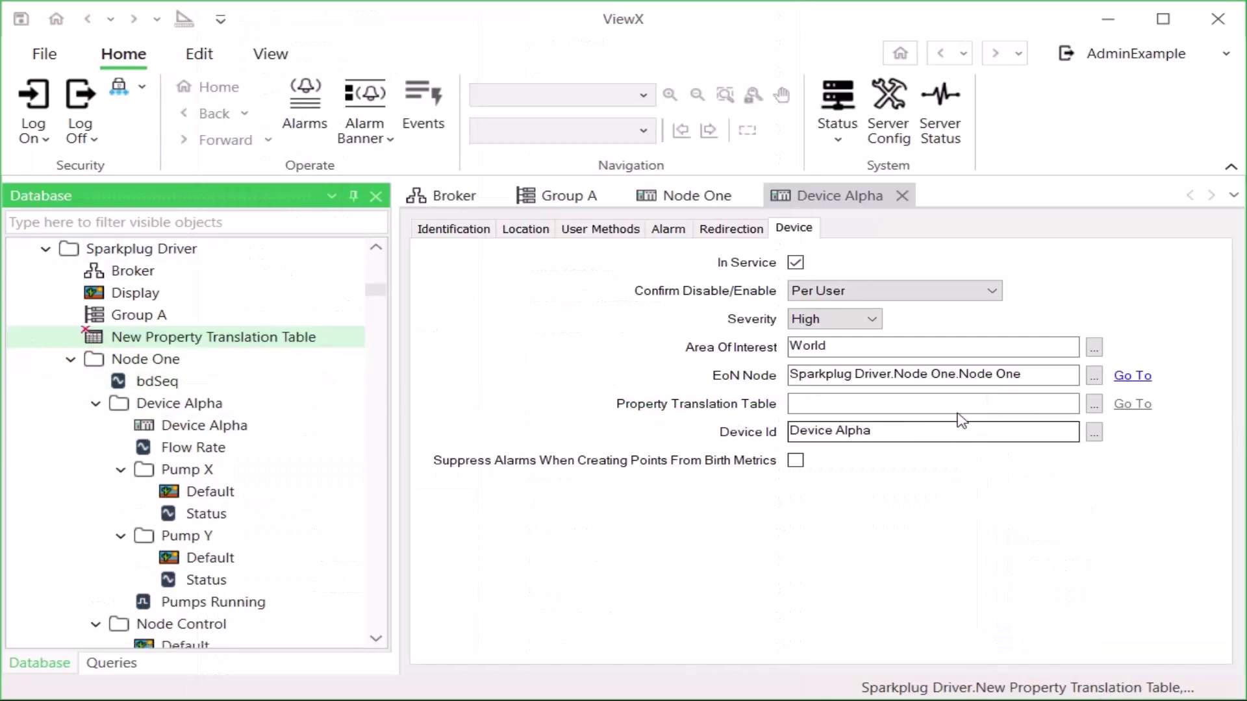
Step: Set Device Alpha's Property Translation Table to New Property Translation Table
left_click(1096, 405)
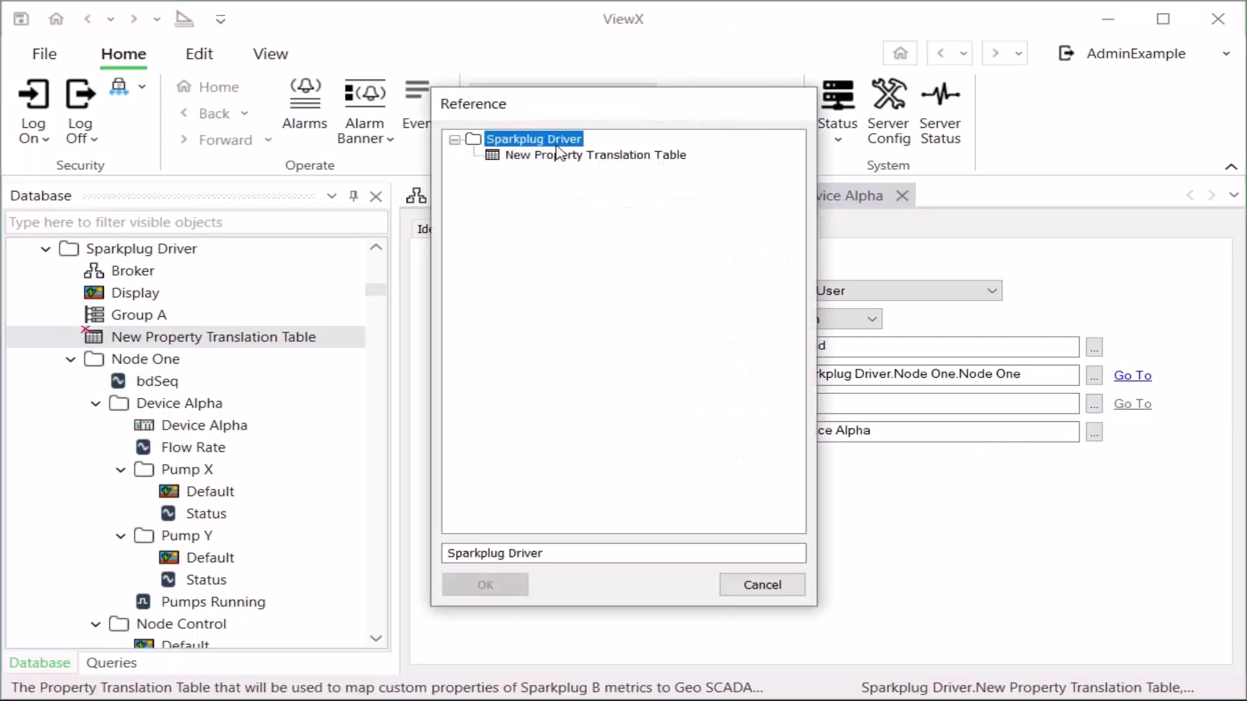
left_click(558, 154)
left_click(492, 585)
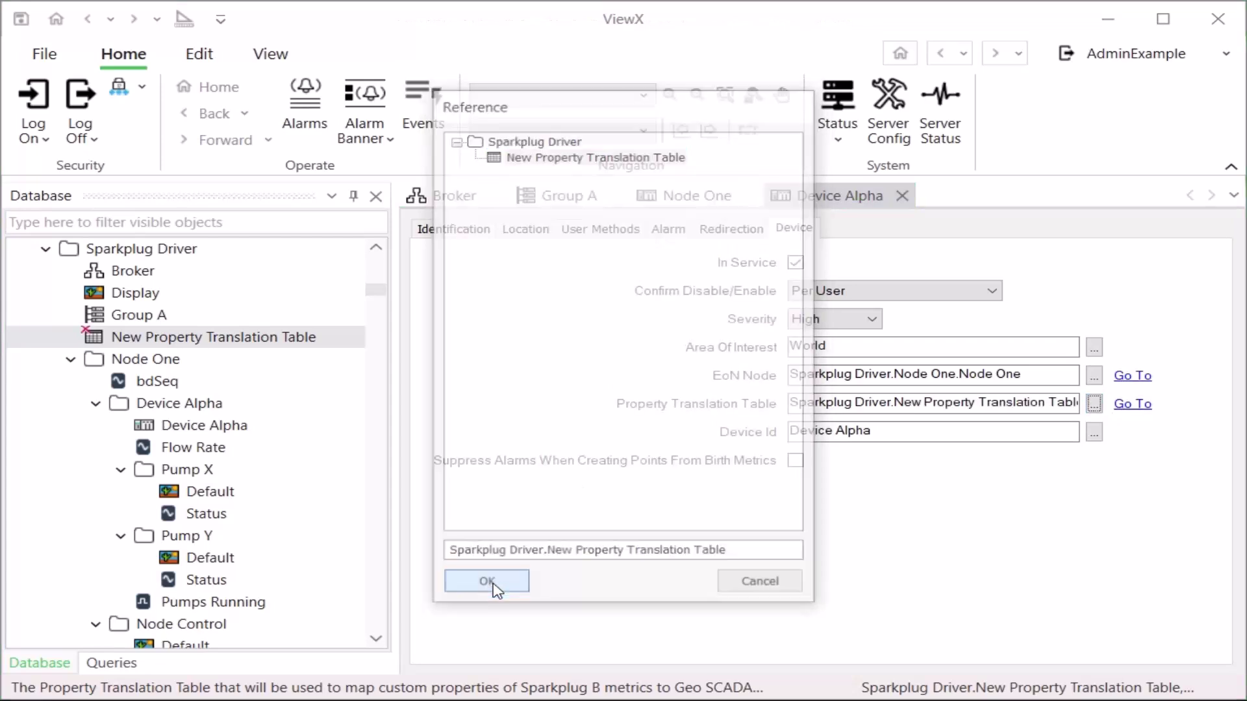
Step: Import Sparkplug Property Translation.txt from the Desktop into New Property Translation Table
right_click(197, 343)
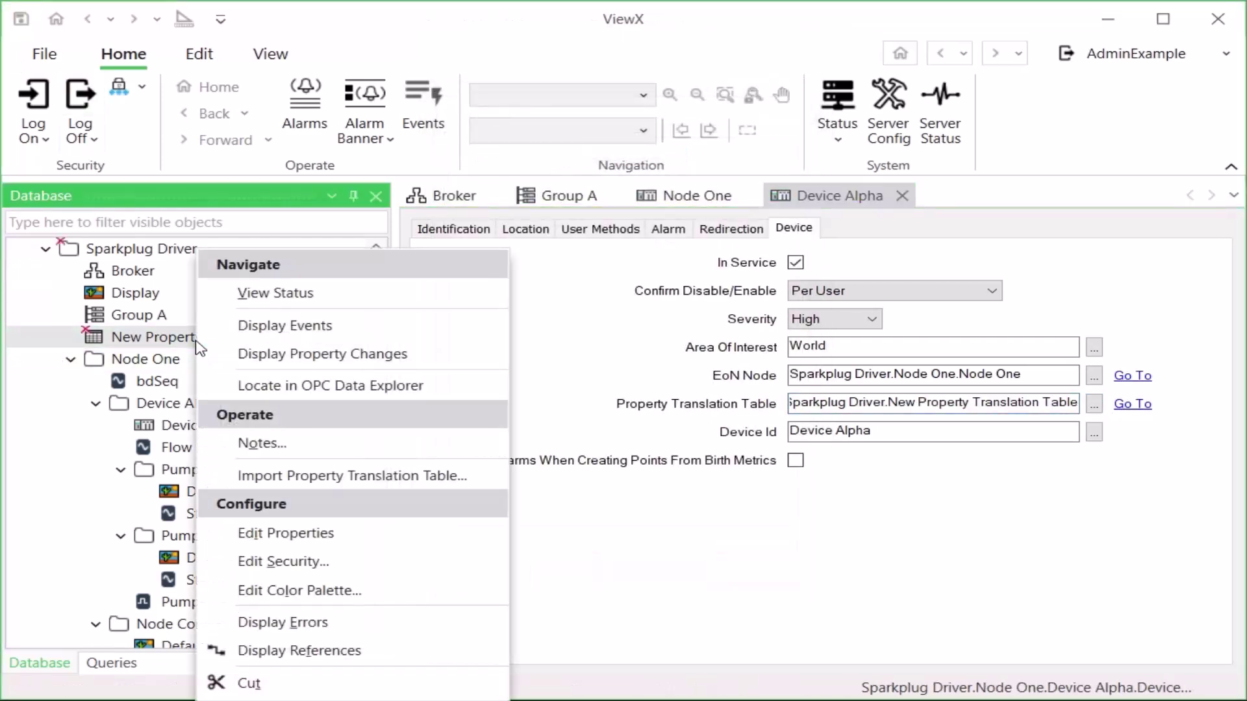
left_click(395, 477)
left_click(843, 366)
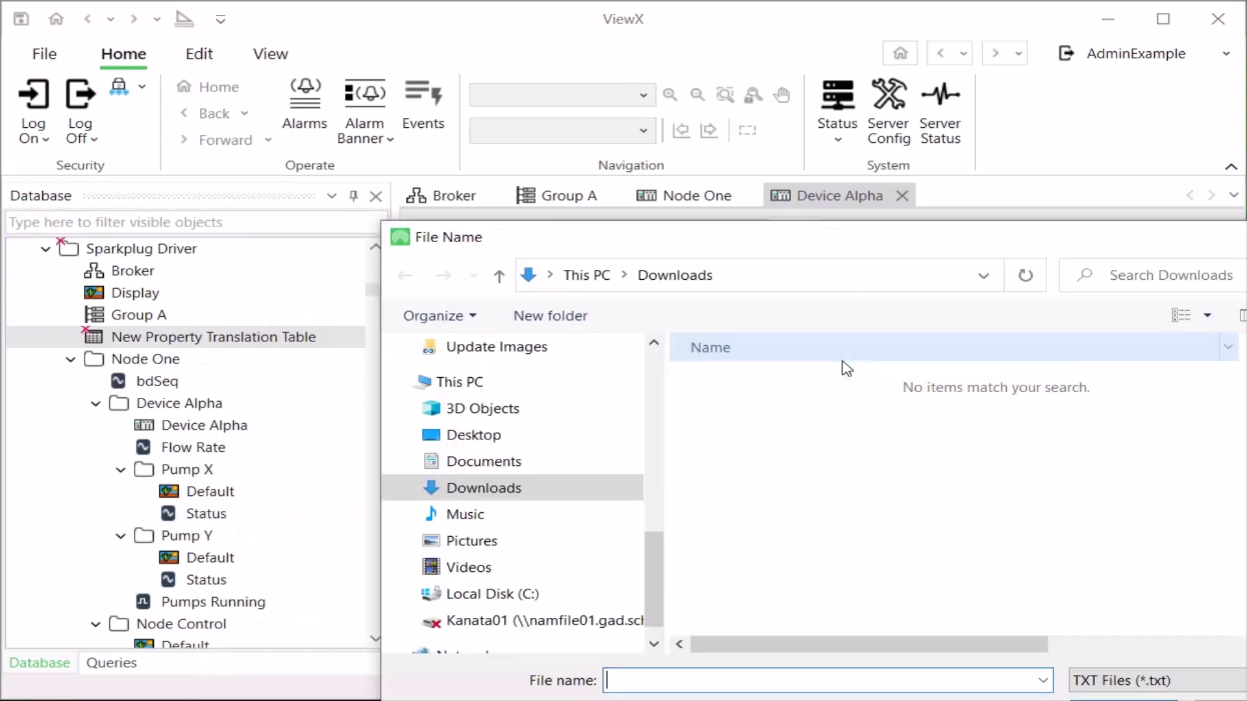
scroll(487, 448, "down", 1)
left_click(487, 411)
double_click(788, 378)
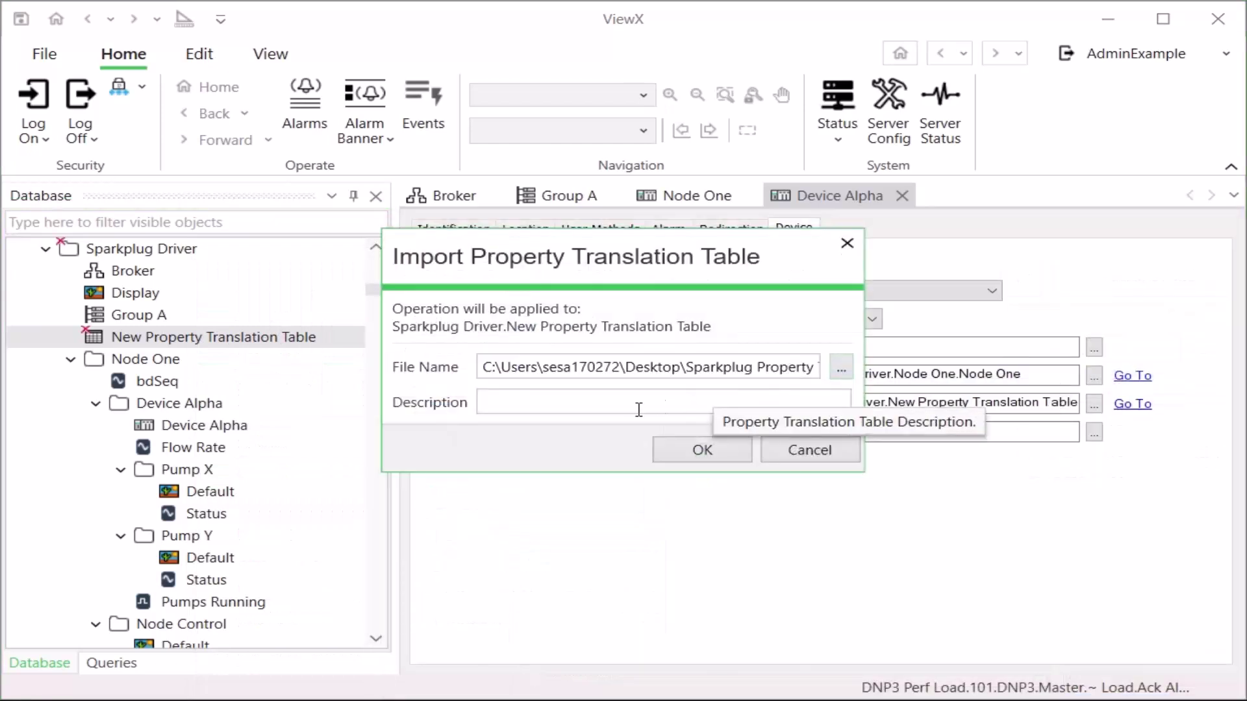
left_click(702, 450)
Step: Confirm the table's status shows Last import status Succeeded
right_click(181, 340)
left_click(263, 303)
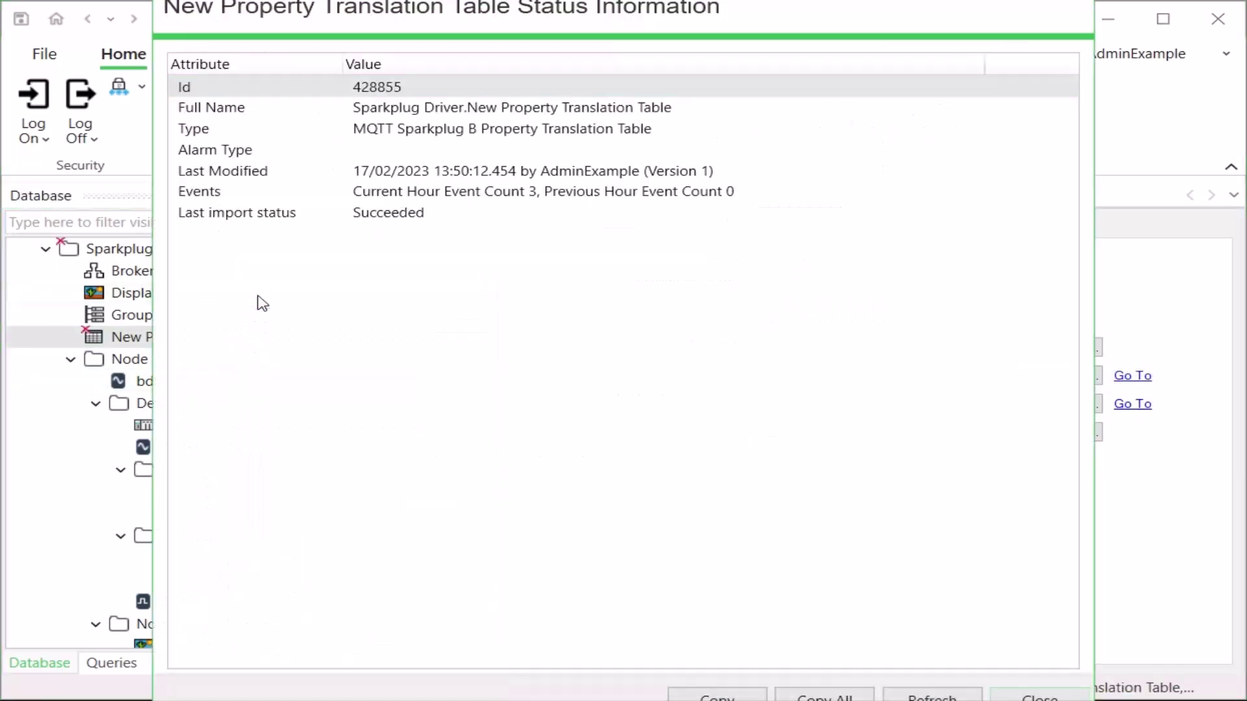
left_click(370, 214)
Step: Close the status window and delete the Flow Rate point, confirming the deletion
left_click(1074, 5)
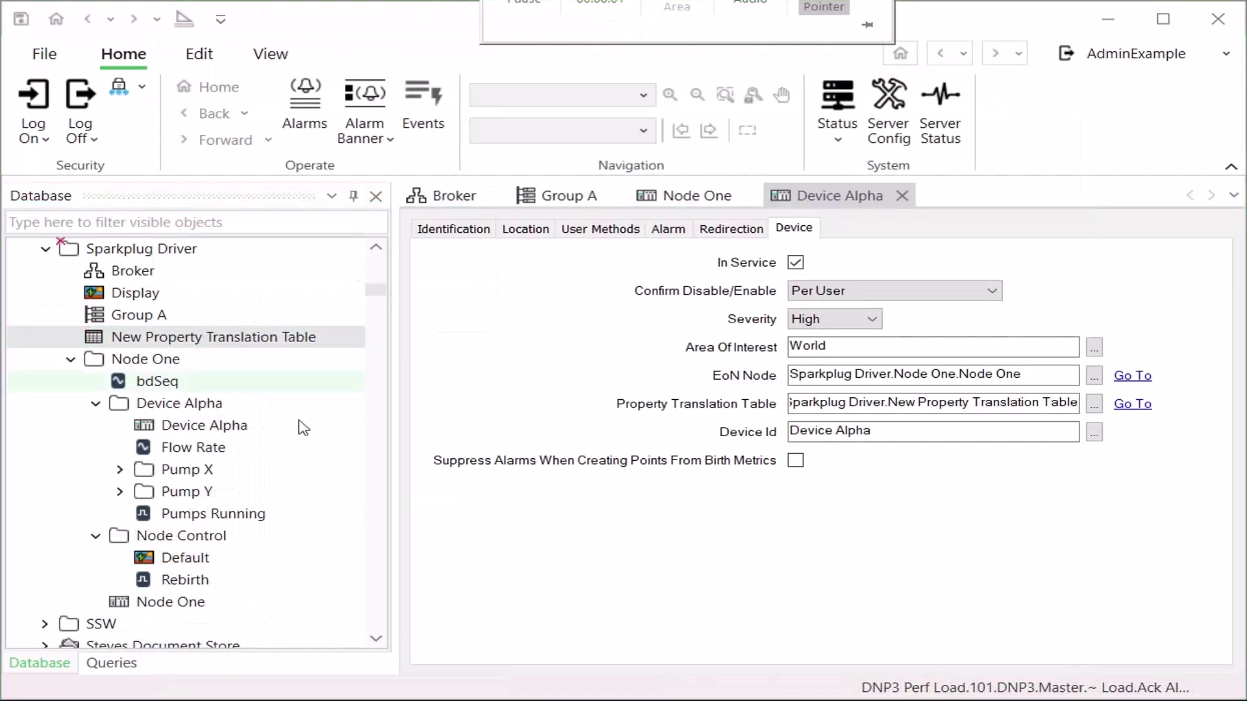
left_click(206, 449)
key("Delete")
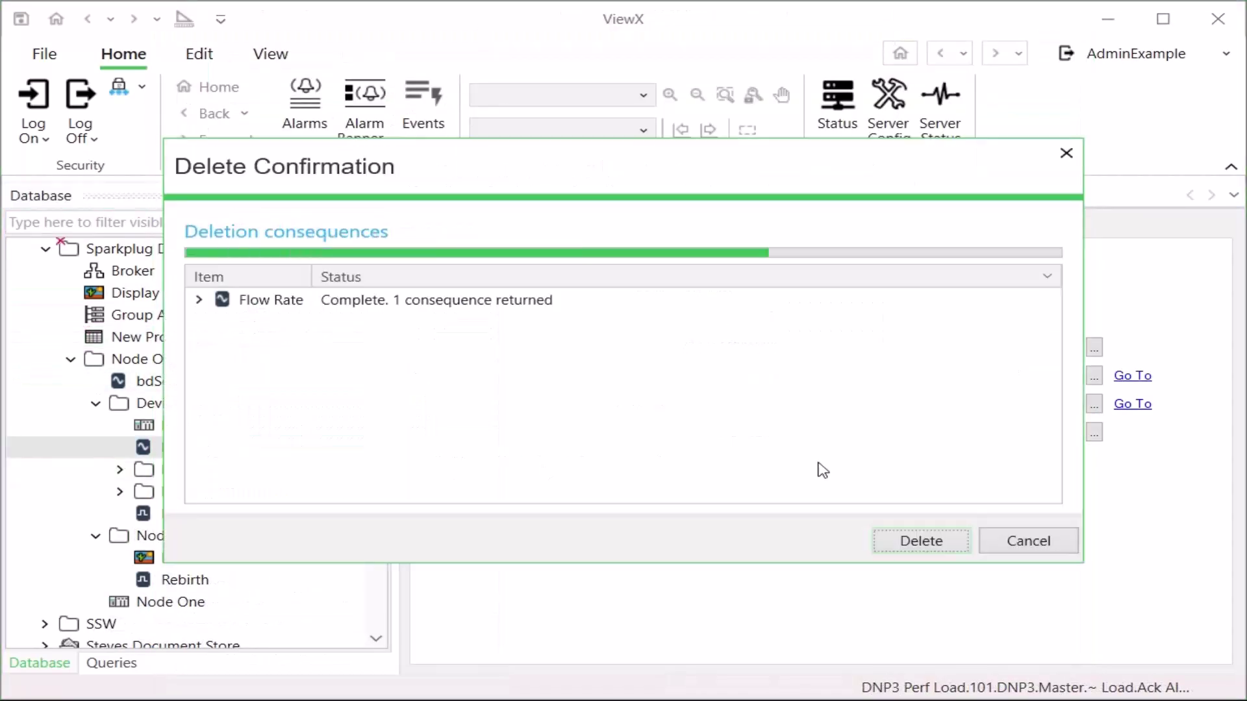
left_click(941, 539)
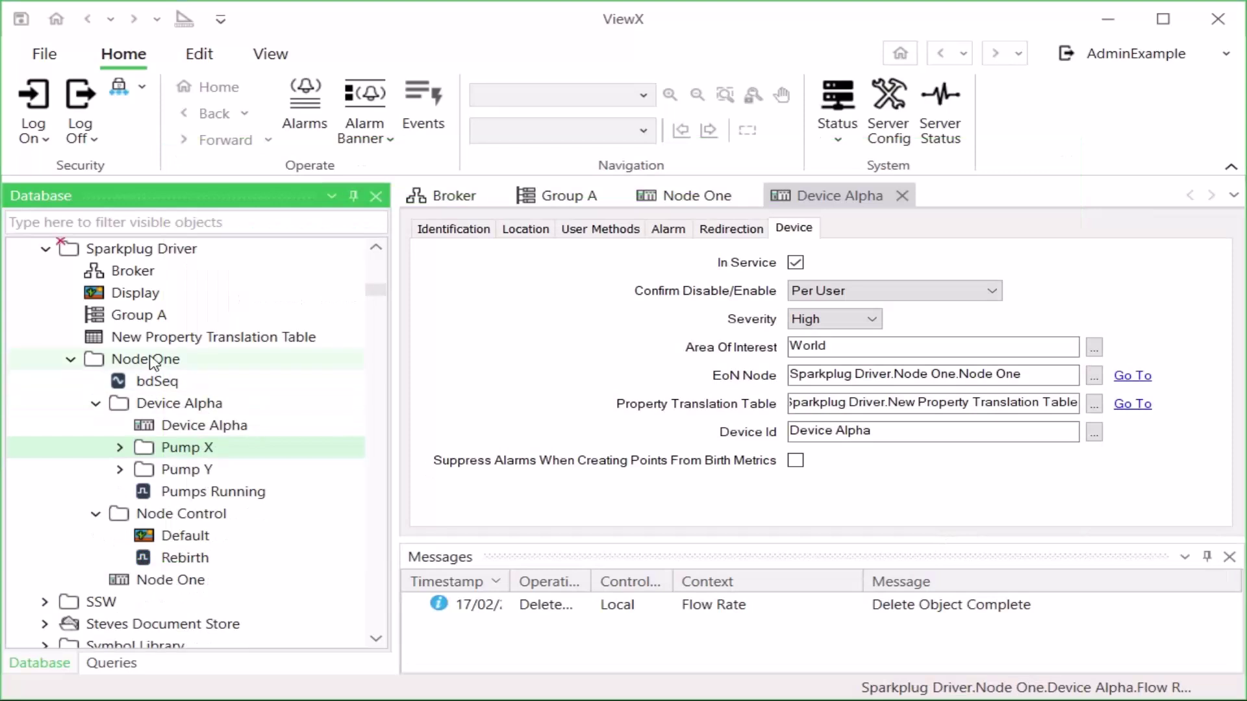
Step: Recreate Flow Rate from Device Alpha's birth metrics and open it to see Units inHg
right_click(165, 425)
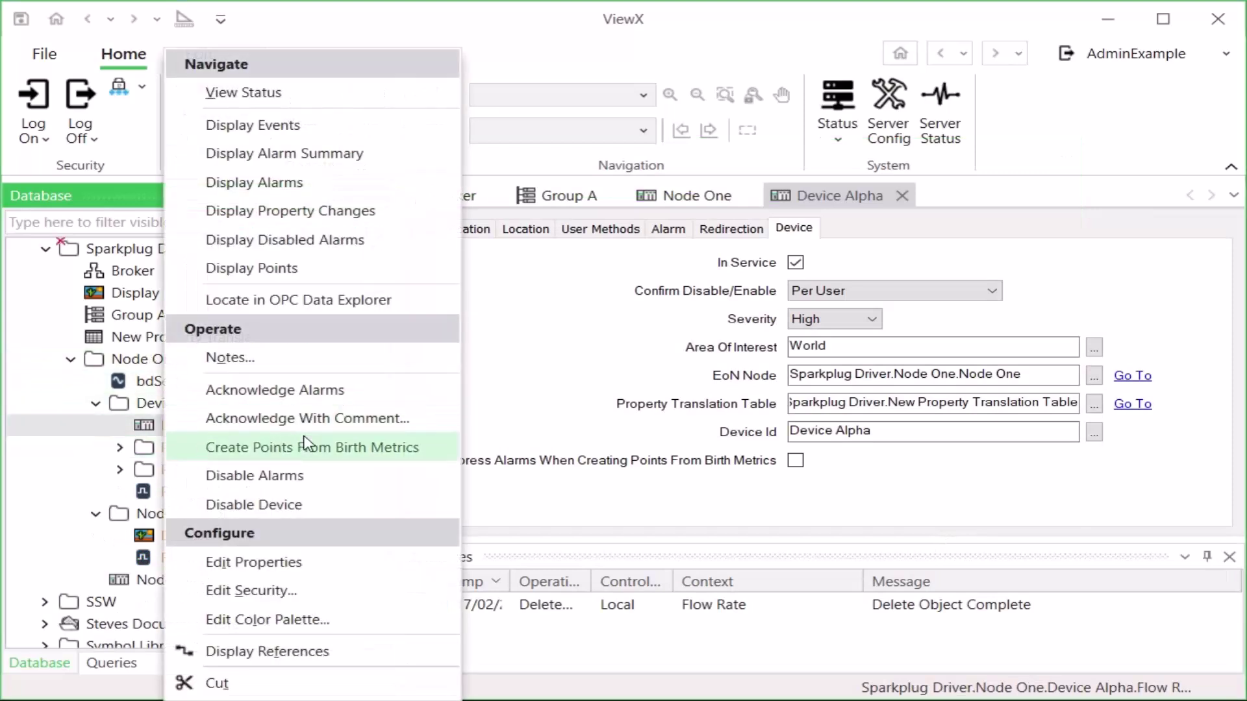
left_click(322, 451)
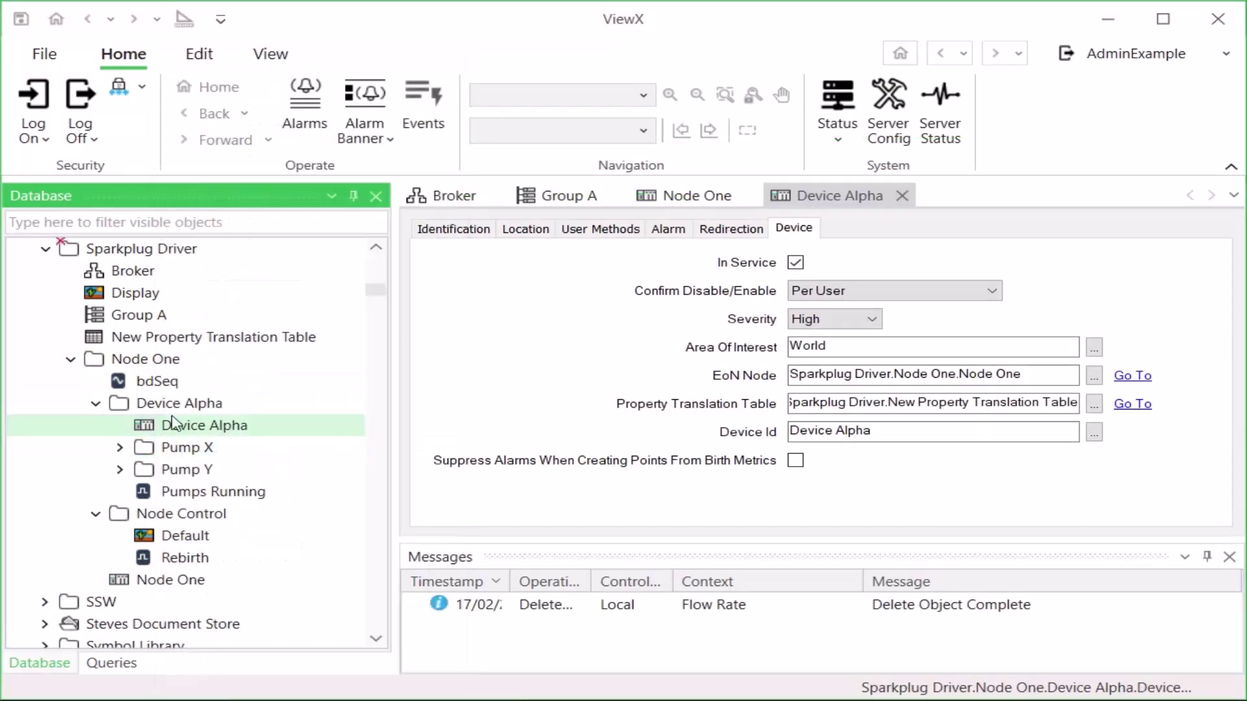
left_click(96, 403)
left_click(96, 403)
double_click(201, 449)
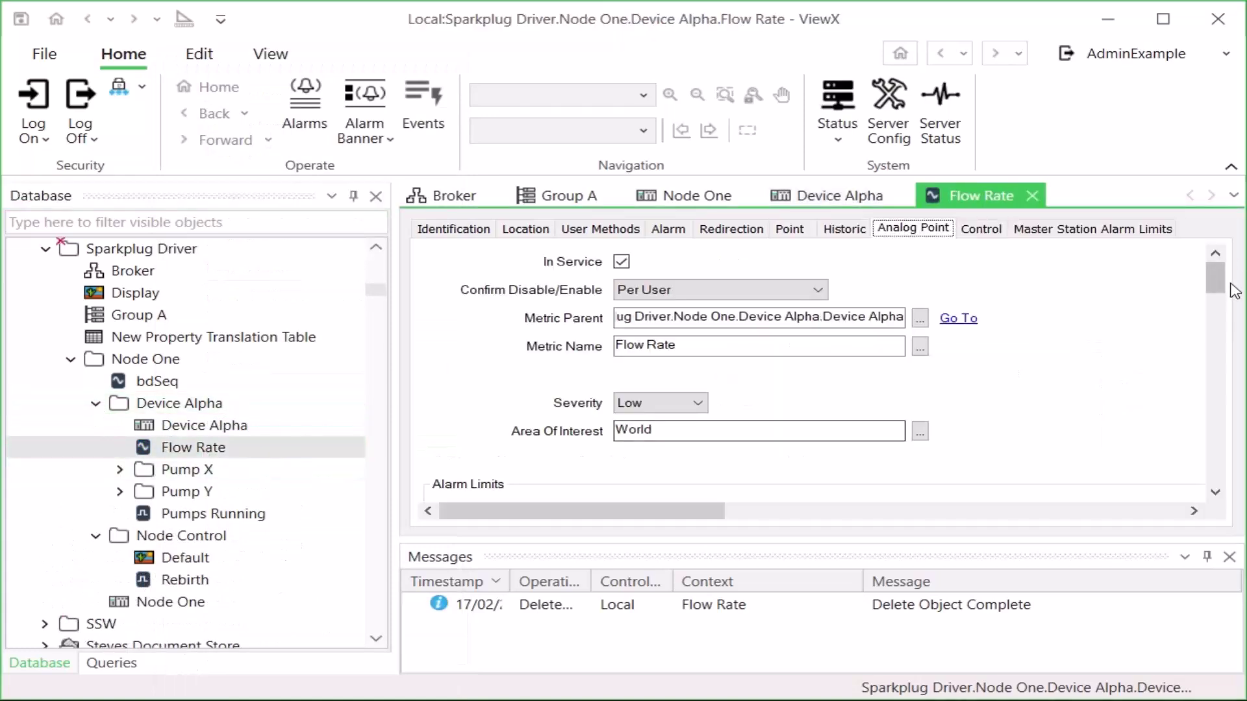
left_click_drag(1218, 286, 1216, 397)
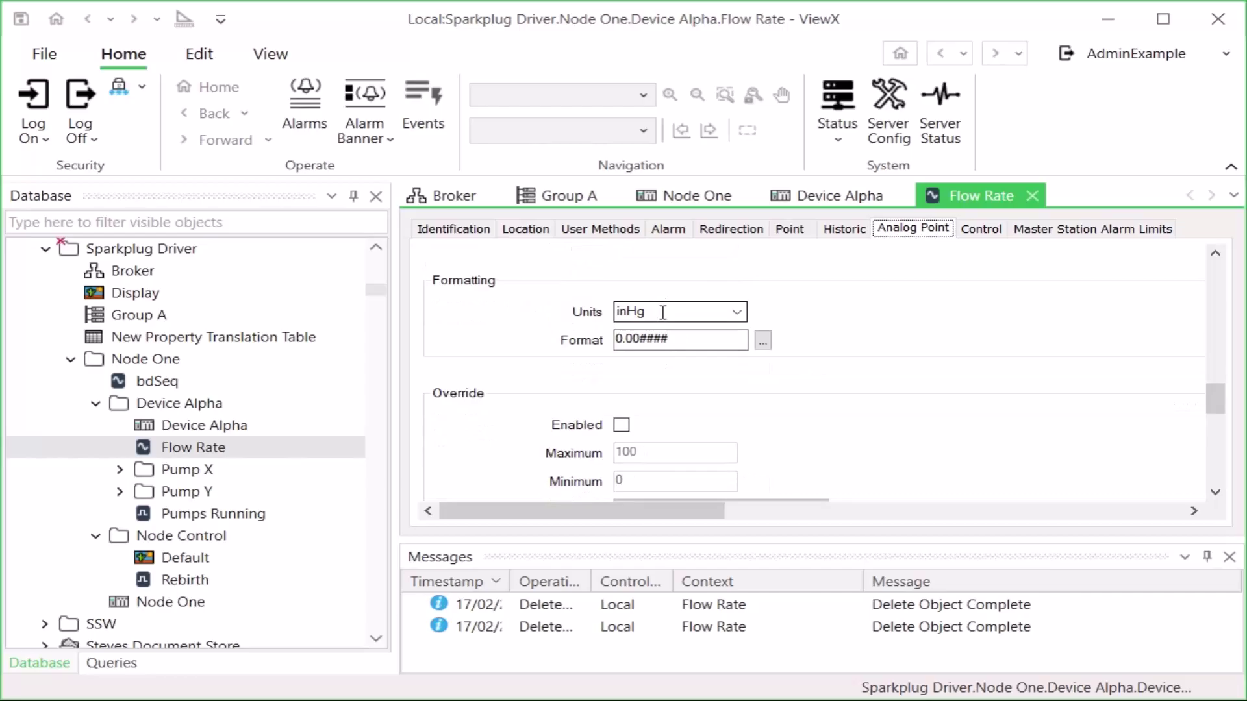